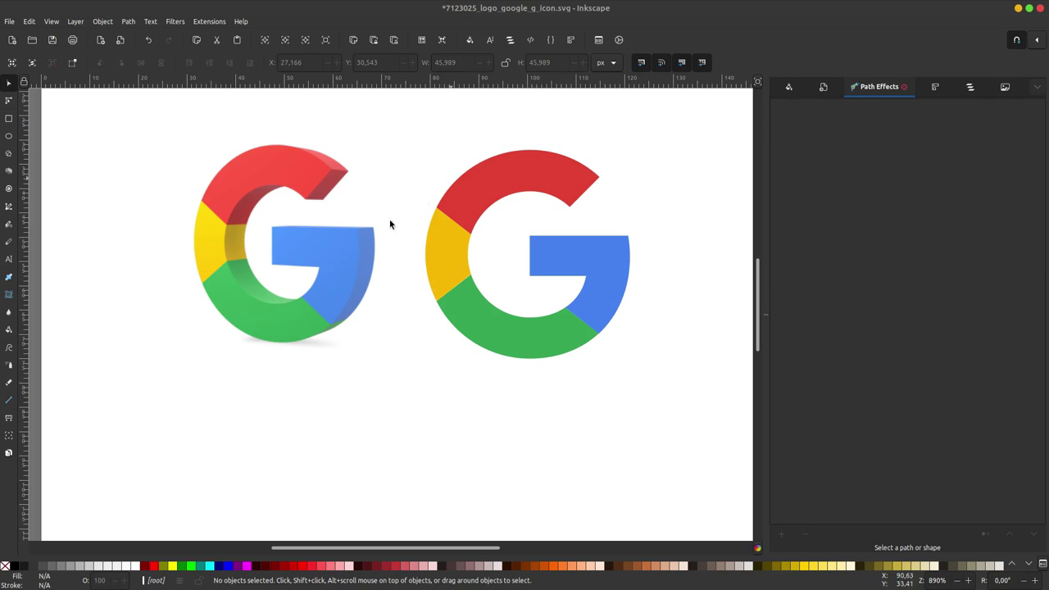
Lower both logos slightly and ungroup the flat G into four coloured paths
mouse_move(346, 280)
mouse_down()
mouse_move(337, 276)
mouse_move(314, 314)
mouse_move(298, 303)
mouse_up()
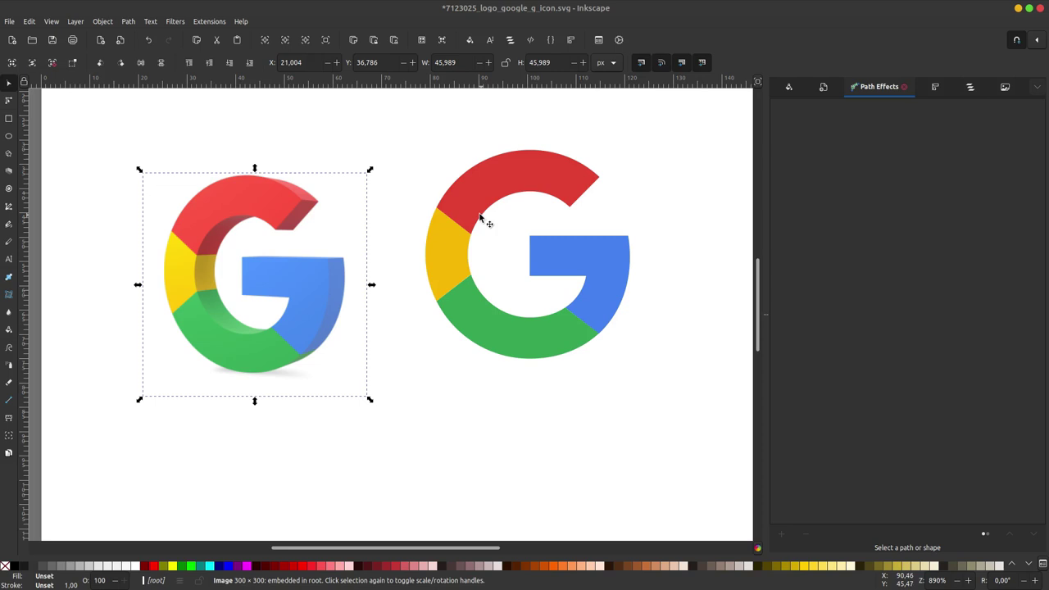
mouse_move(470, 202)
mouse_down()
mouse_move(471, 226)
mouse_move(497, 221)
mouse_up()
key(ctrl+shift+g)
Test-move the red path, undo it, then rubber-band select all four paths
click(660, 179)
click(560, 200)
drag(560, 200, 580, 161)
key(ctrl+z)
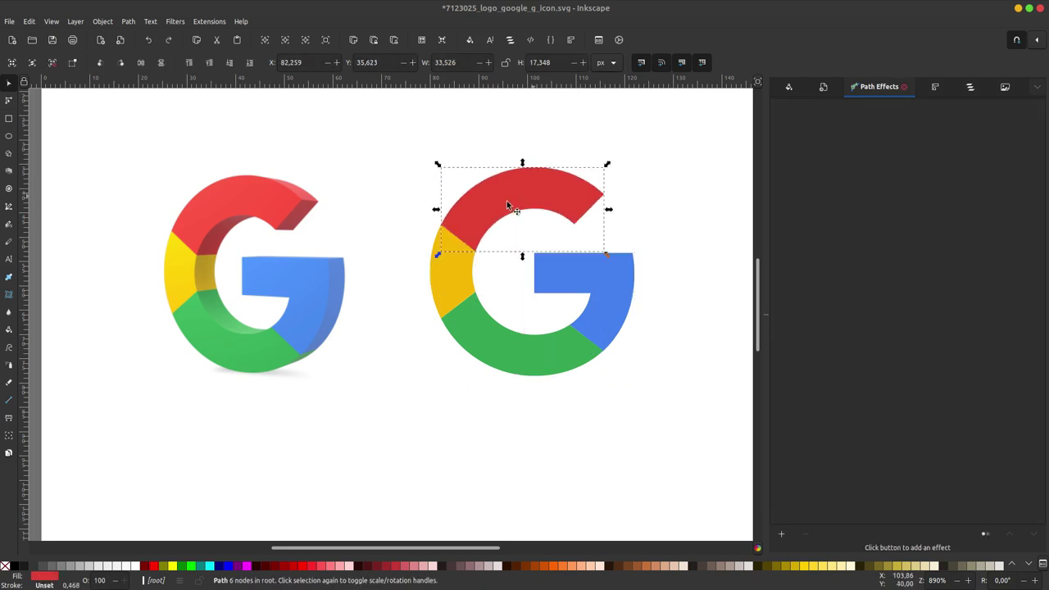
click(721, 229)
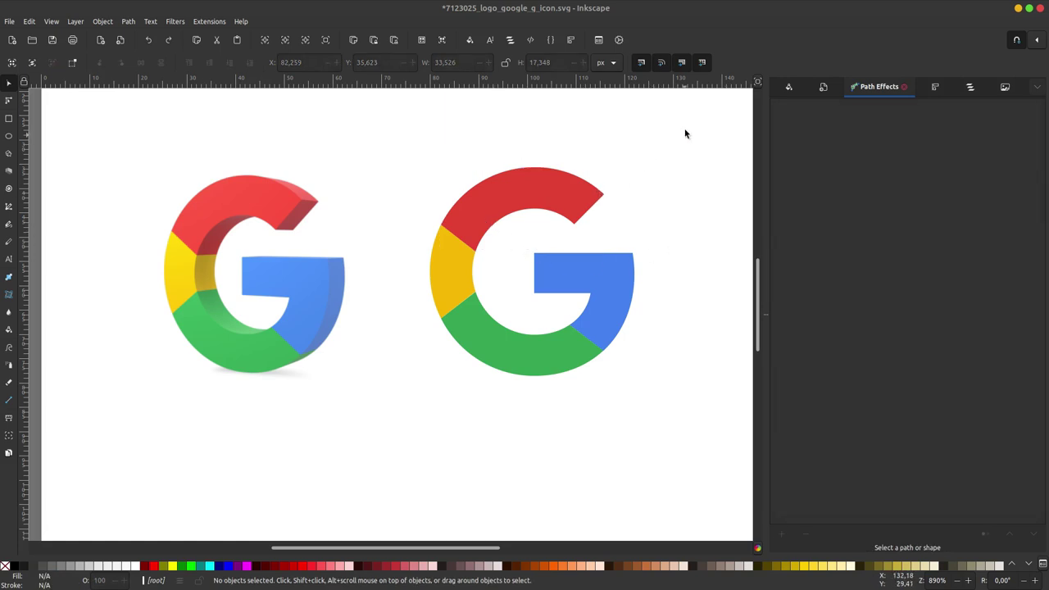
drag(692, 122, 387, 417)
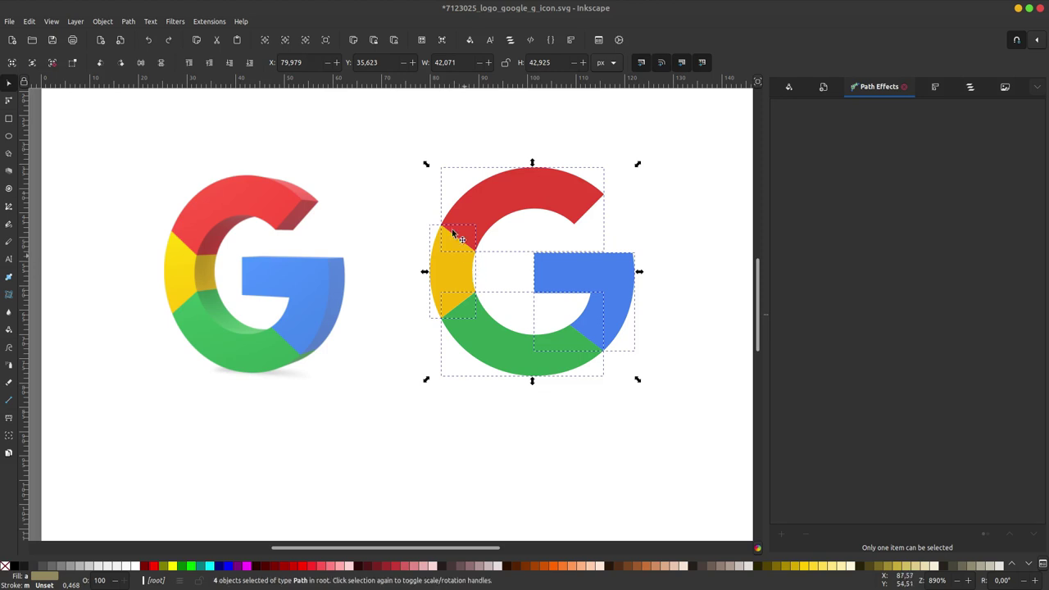
Group the four coloured paths via Object > Group and open Path > Path Effects
click(104, 22)
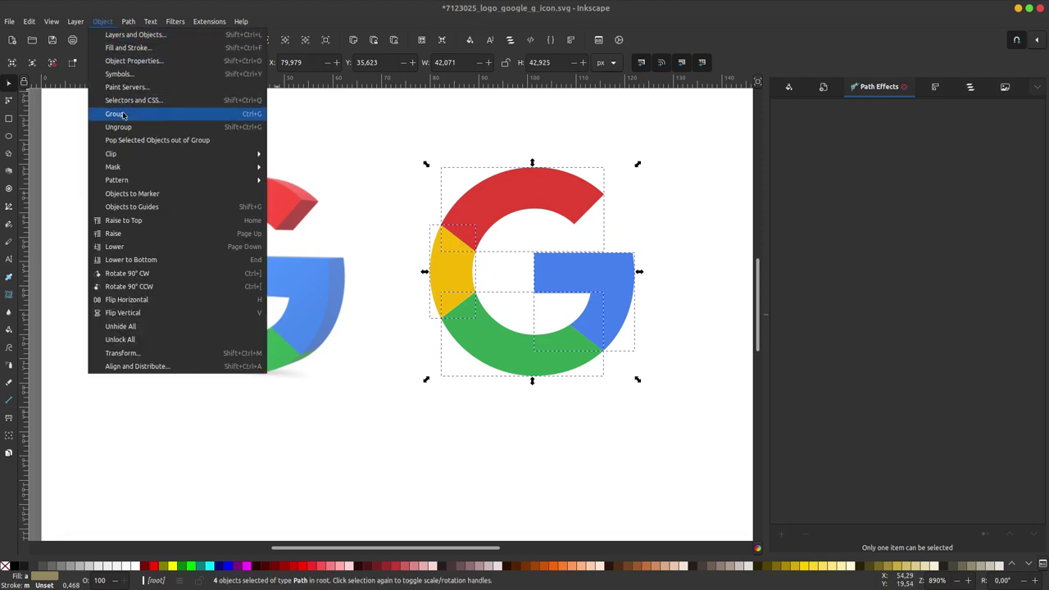
click(125, 116)
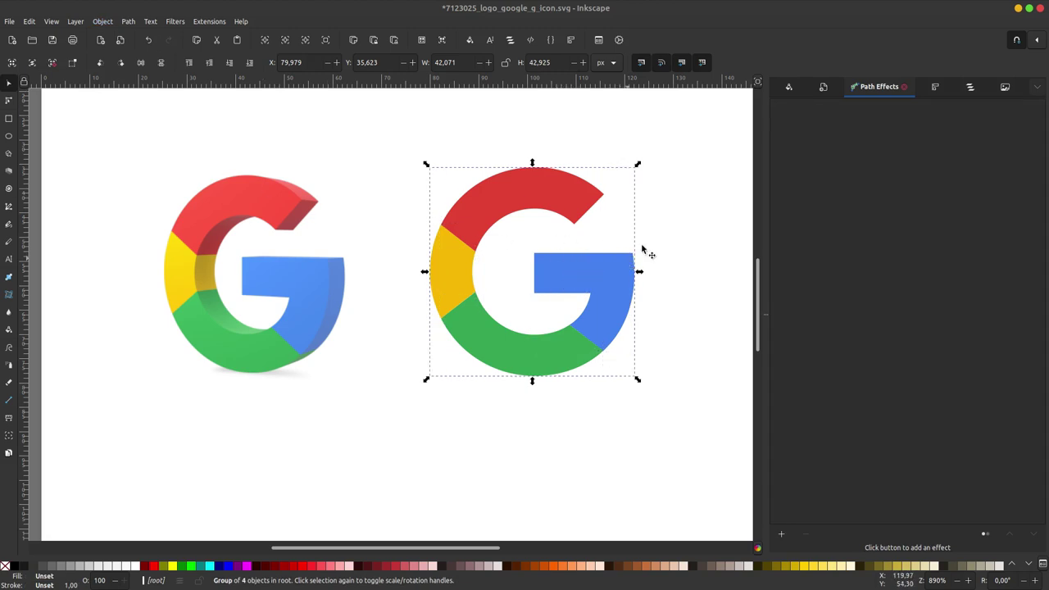
click(128, 21)
click(155, 285)
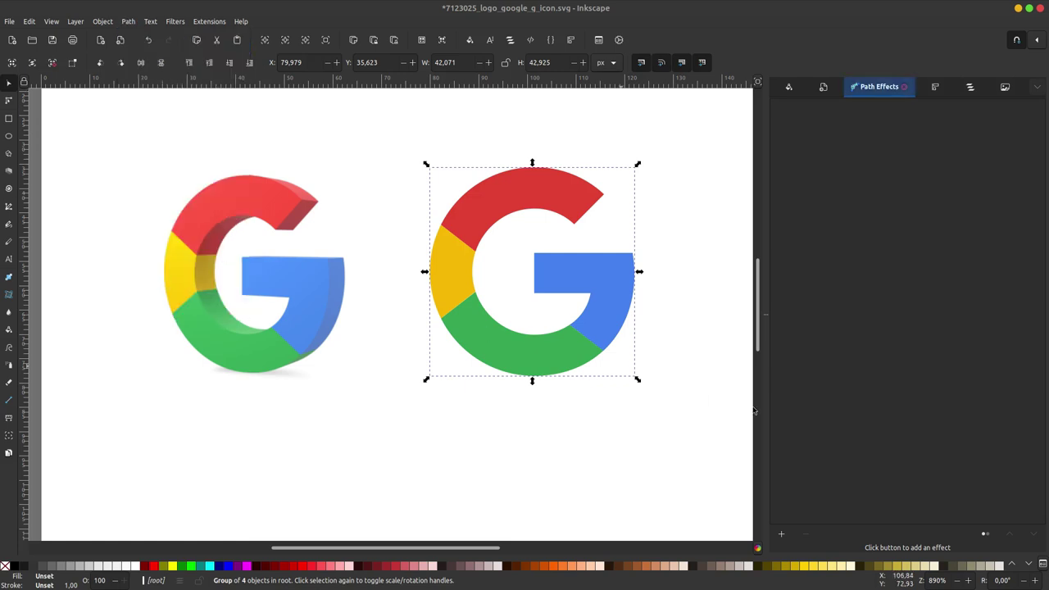
Apply Perspective/Envelope and pull the right-hand corners up and down so the right edge is taller
click(781, 534)
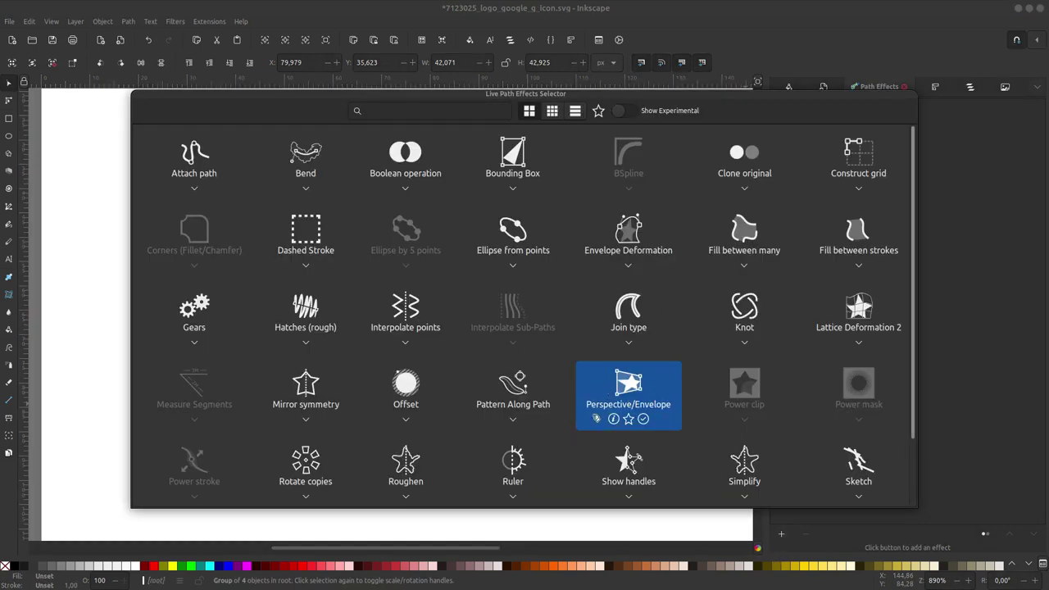
click(645, 420)
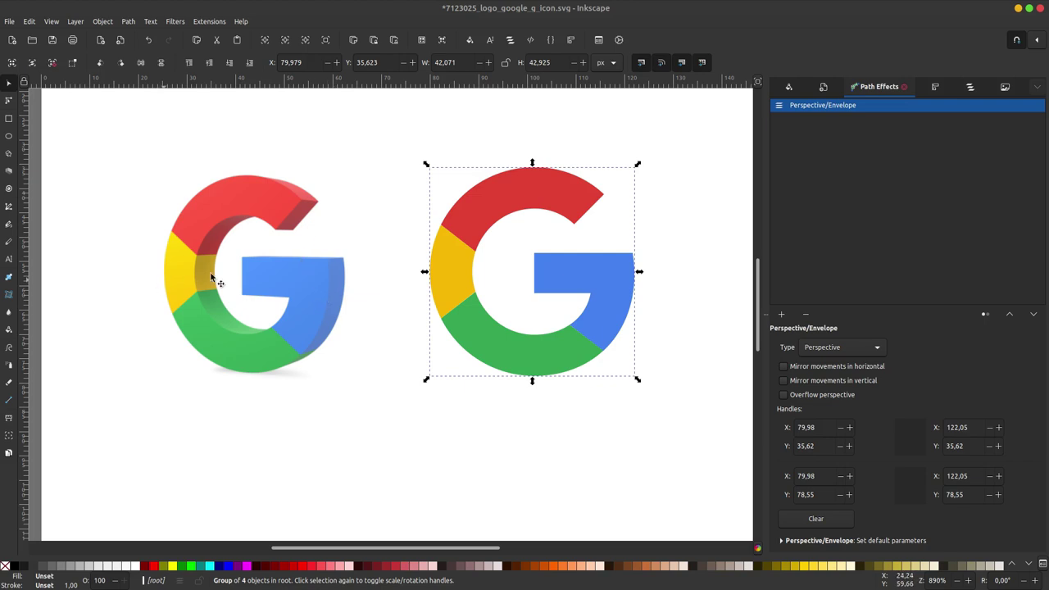
click(9, 101)
drag(634, 168, 634, 158)
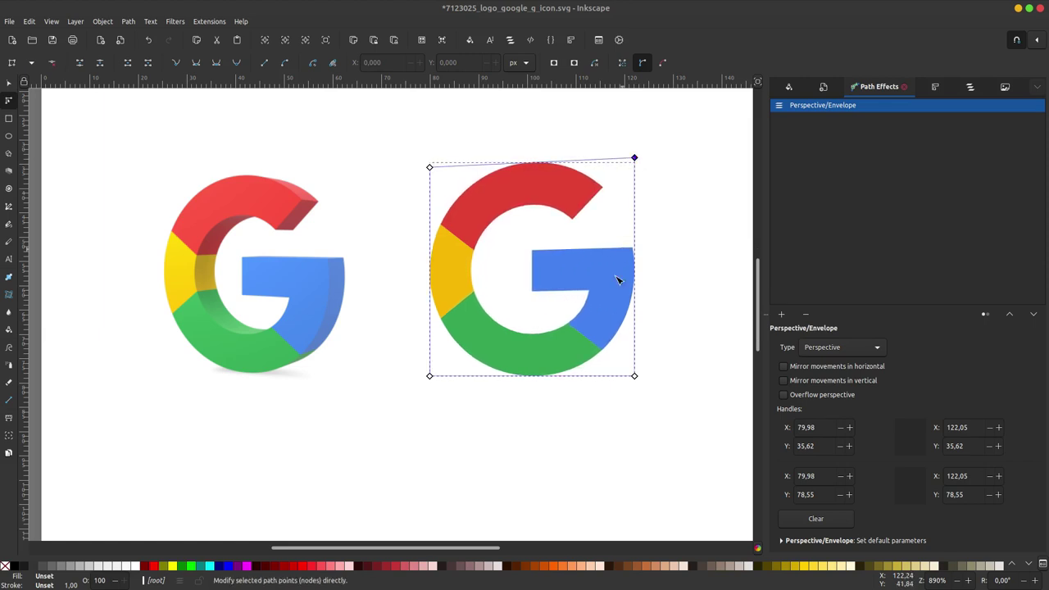
drag(634, 376, 634, 388)
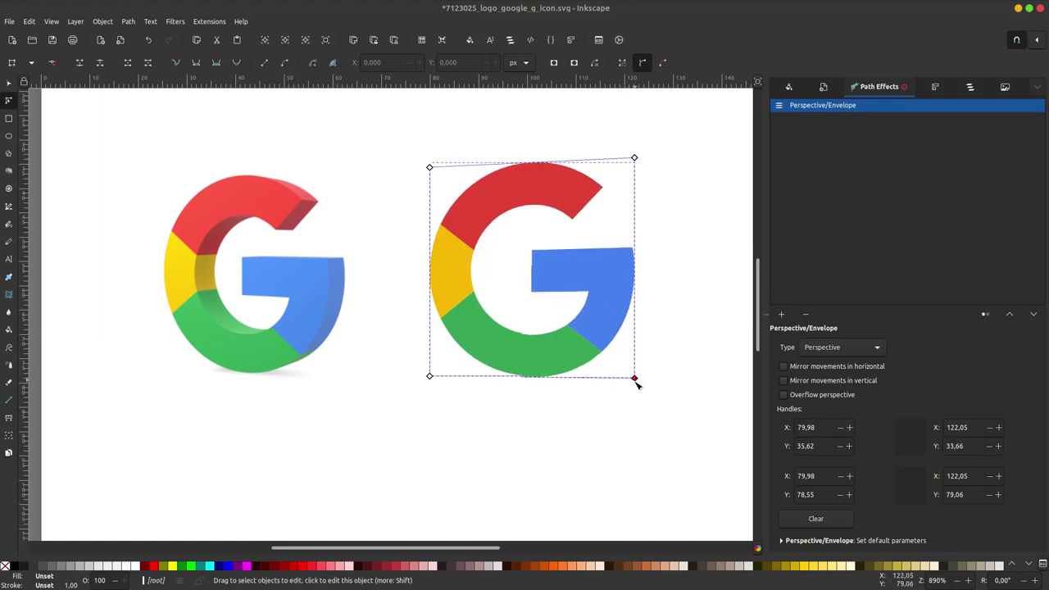
drag(634, 158, 634, 152)
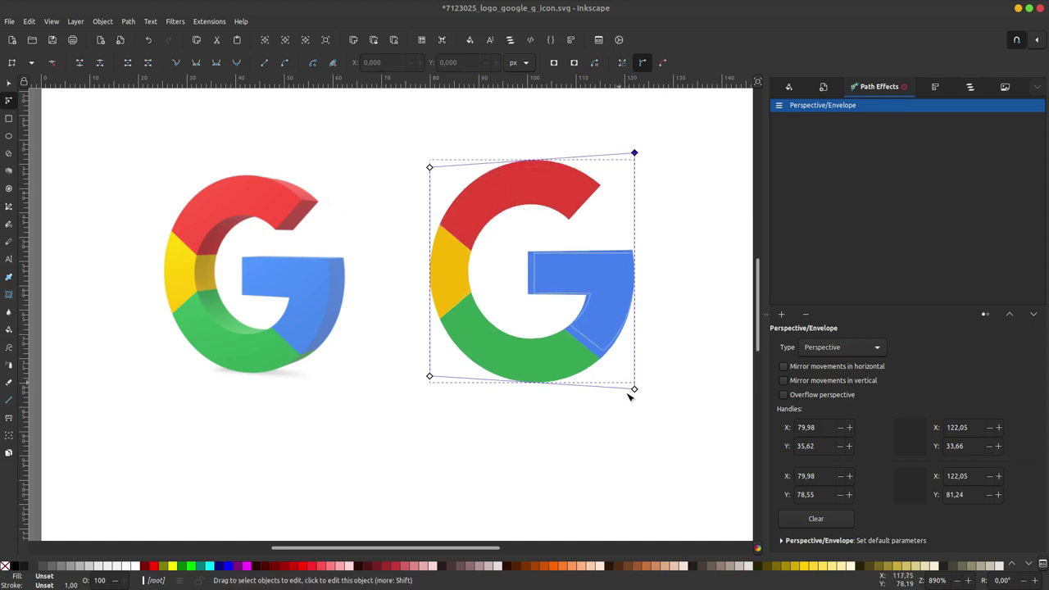
drag(635, 390, 636, 393)
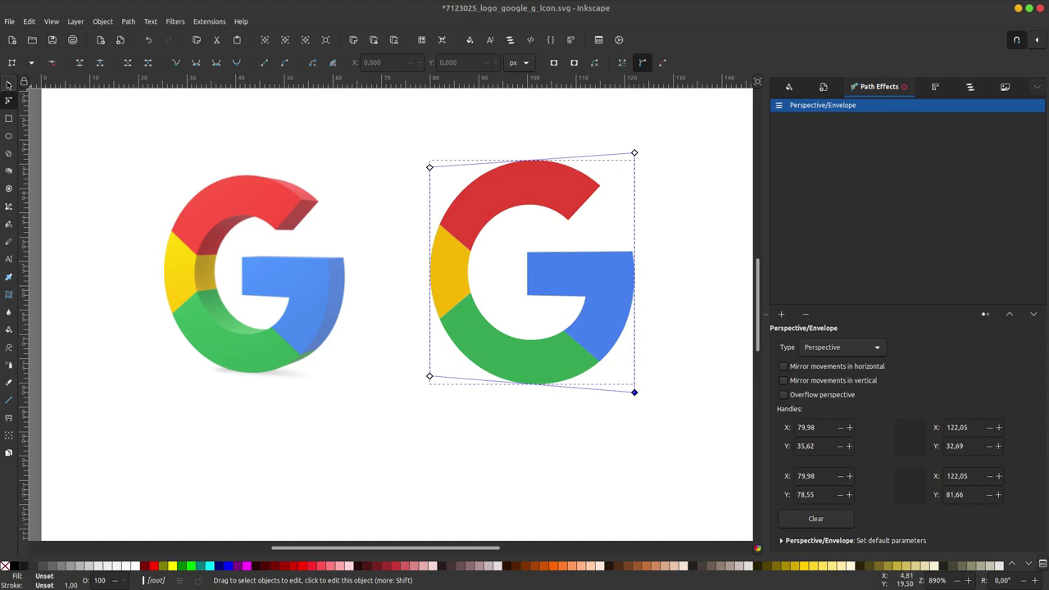
click(8, 85)
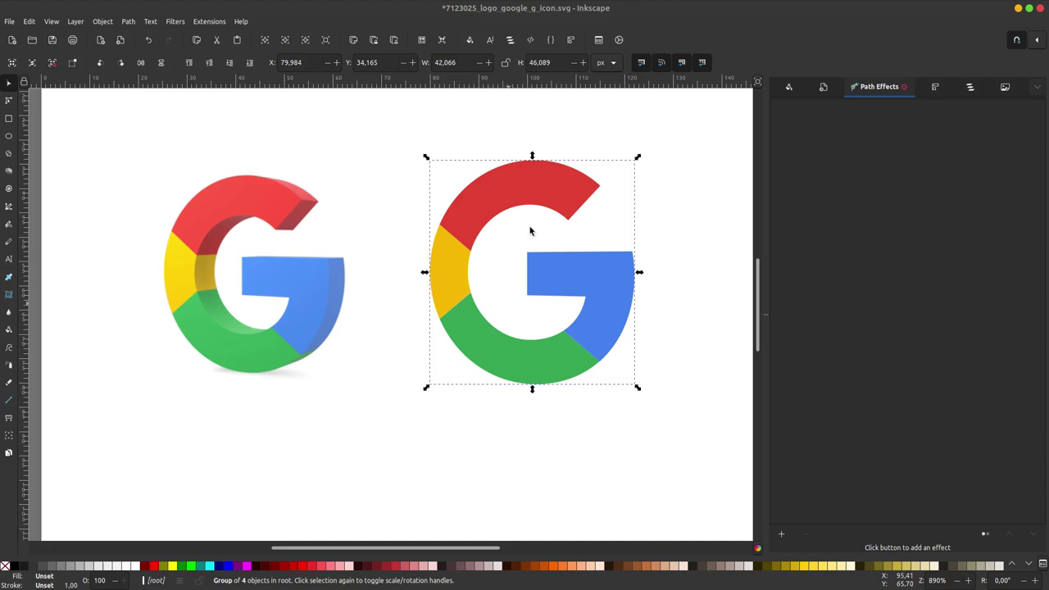
Move the flat G over the 3D reference and resize it to about 34 × 40 px
scroll(602, 223, left, 2)
mouse_move(608, 199)
mouse_down()
mouse_move(382, 213)
mouse_move(354, 205)
mouse_move(370, 208)
mouse_up()
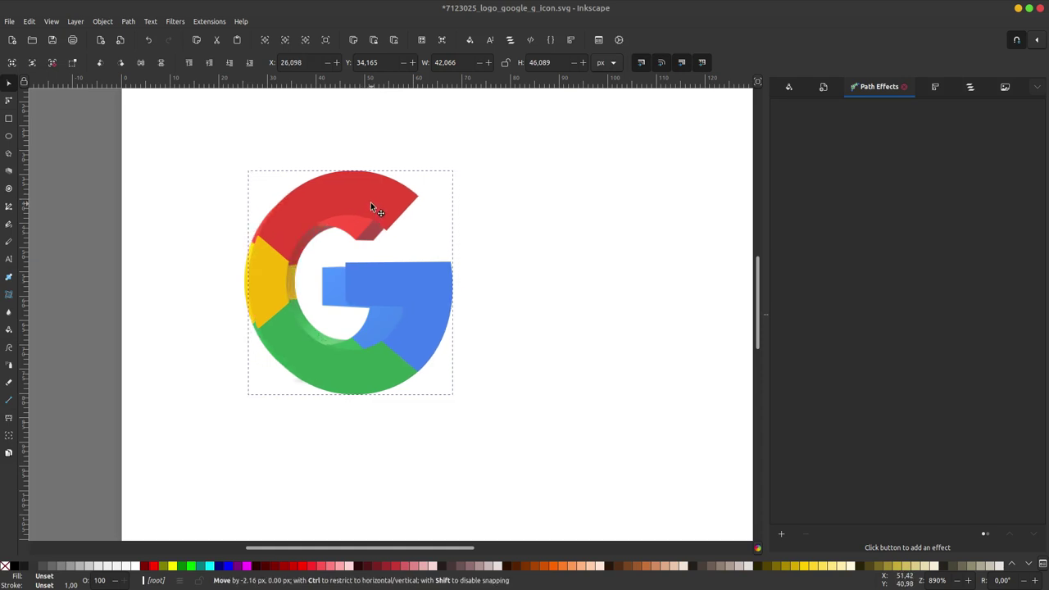
drag(454, 283, 413, 285)
drag(327, 168, 327, 182)
drag(327, 398, 327, 388)
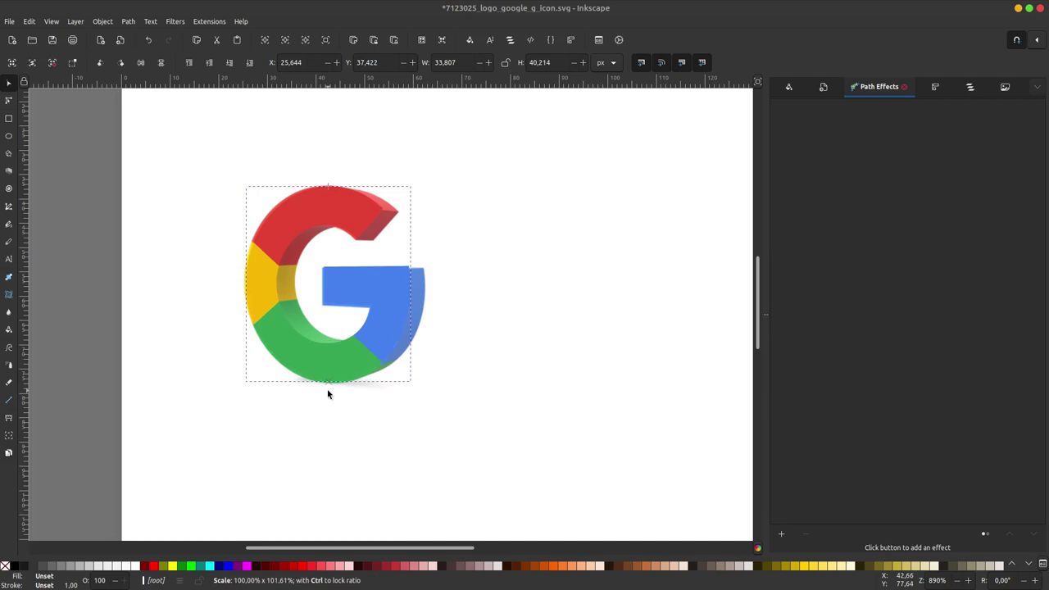
drag(243, 284, 240, 284)
Move the resized G back beside the 3D reference and deselect it
scroll(240, 284, up, 2)
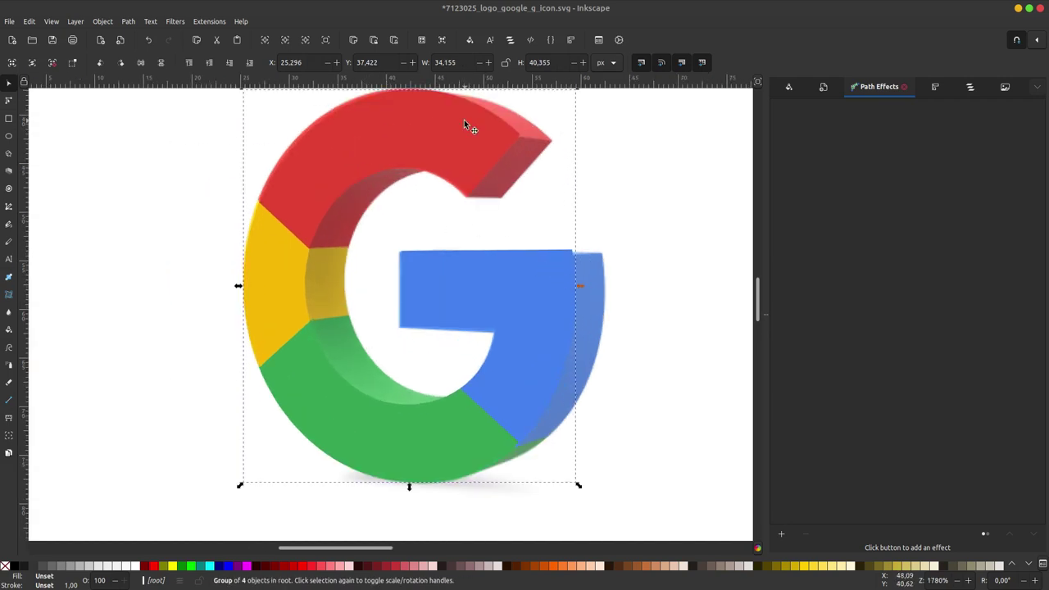
scroll(463, 122, down, 1)
scroll(298, 199, down, 2)
scroll(297, 262, right, 4)
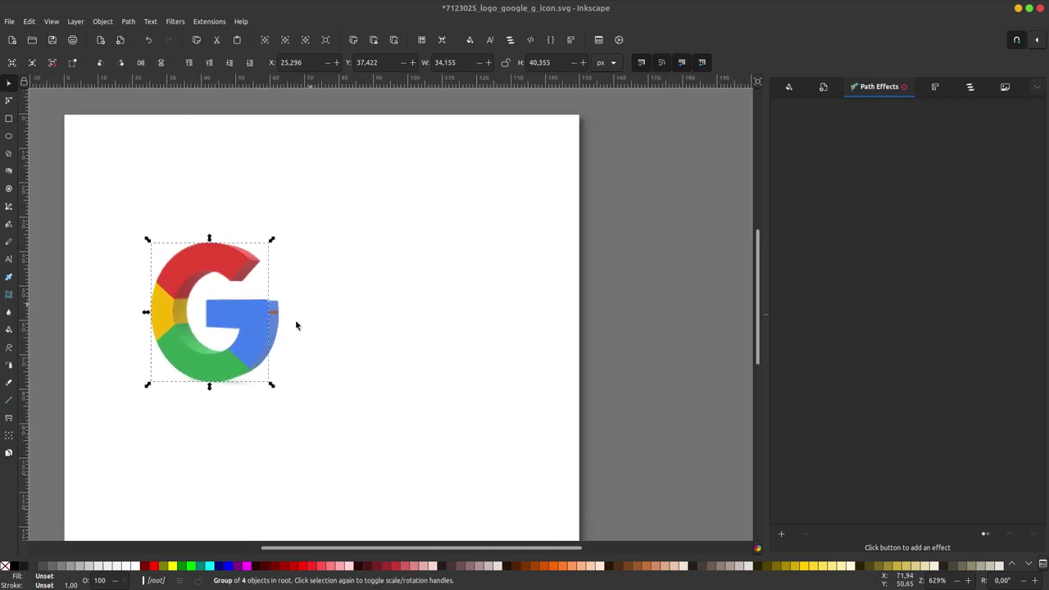
drag(268, 322, 421, 320)
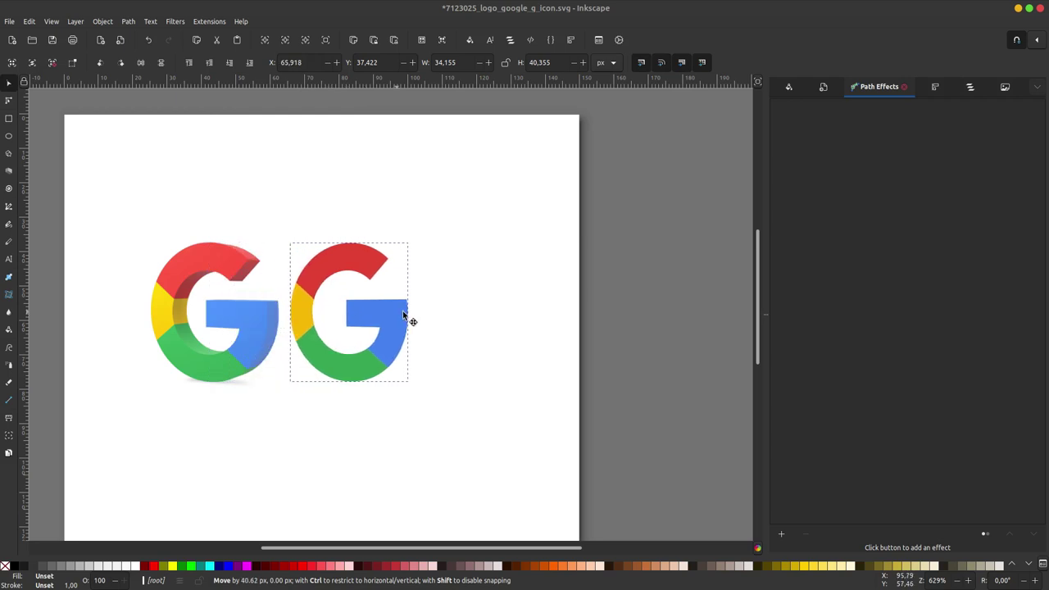
click(601, 260)
Pan around the canvas and reselect the flat G group
scroll(459, 279, left, 4)
scroll(503, 270, down, 1)
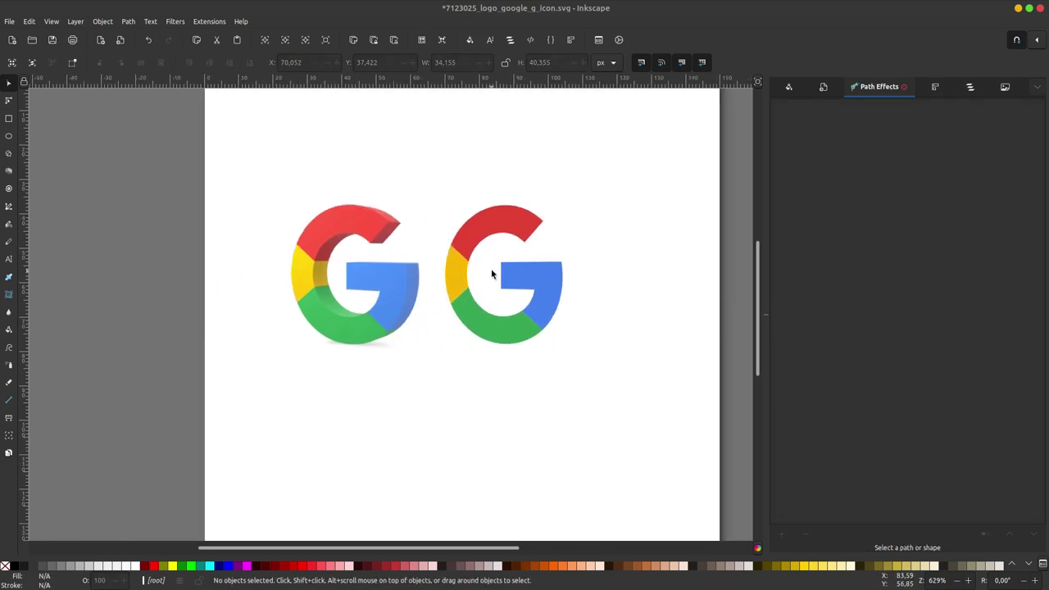
scroll(385, 262, up, 1)
scroll(340, 275, up, 1)
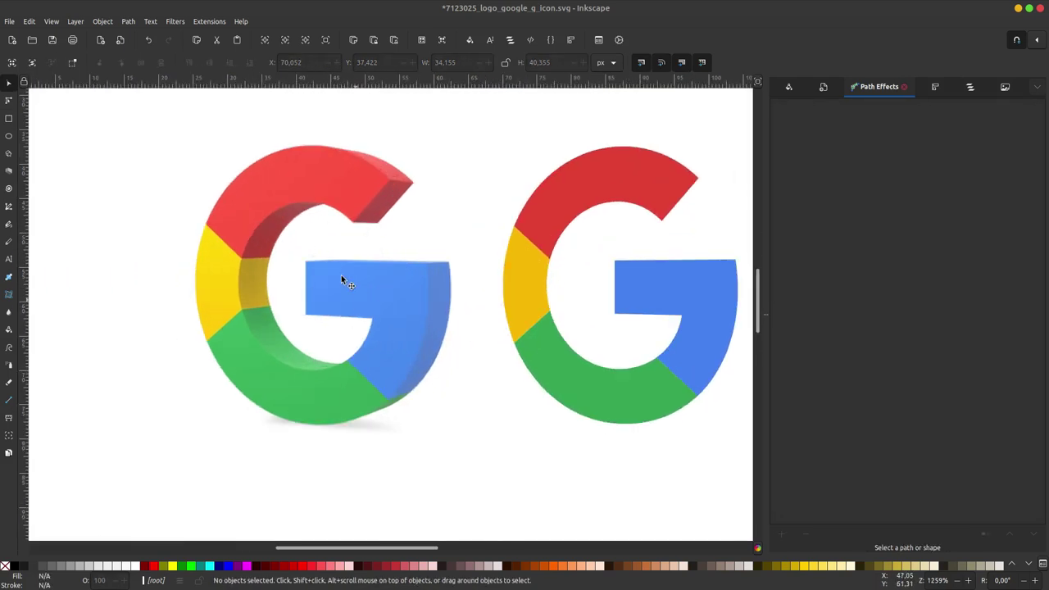
scroll(340, 274, right, 2)
scroll(377, 243, right, 1)
click(547, 270)
scroll(509, 285, right, 2)
scroll(509, 285, up, 1)
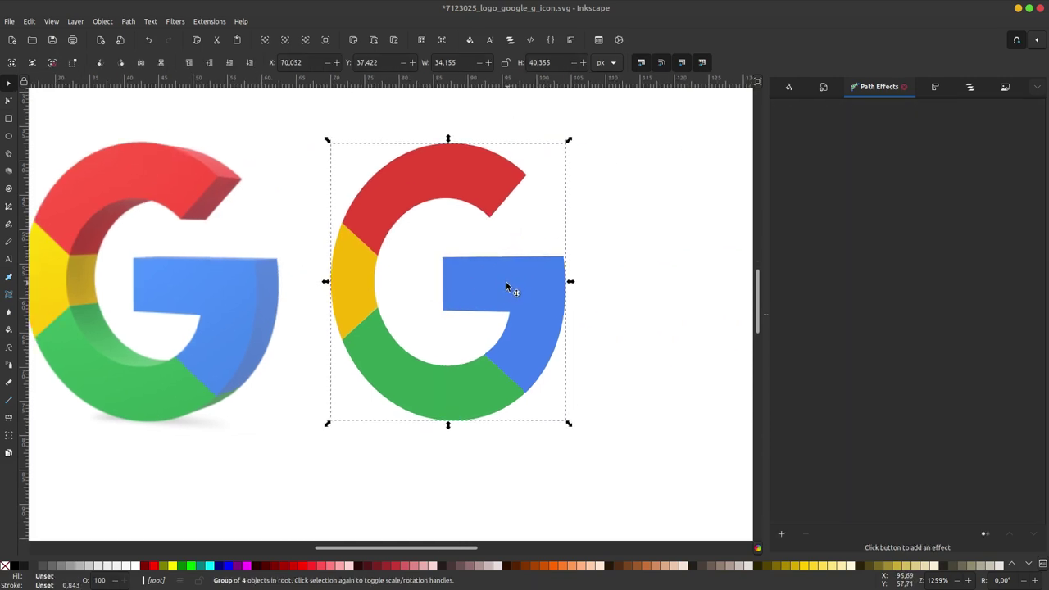
scroll(507, 285, left, 2)
scroll(507, 285, down, 1)
click(558, 188)
click(530, 180)
Shift the G slightly right and ungroup it into four coloured paths
drag(486, 175, 515, 172)
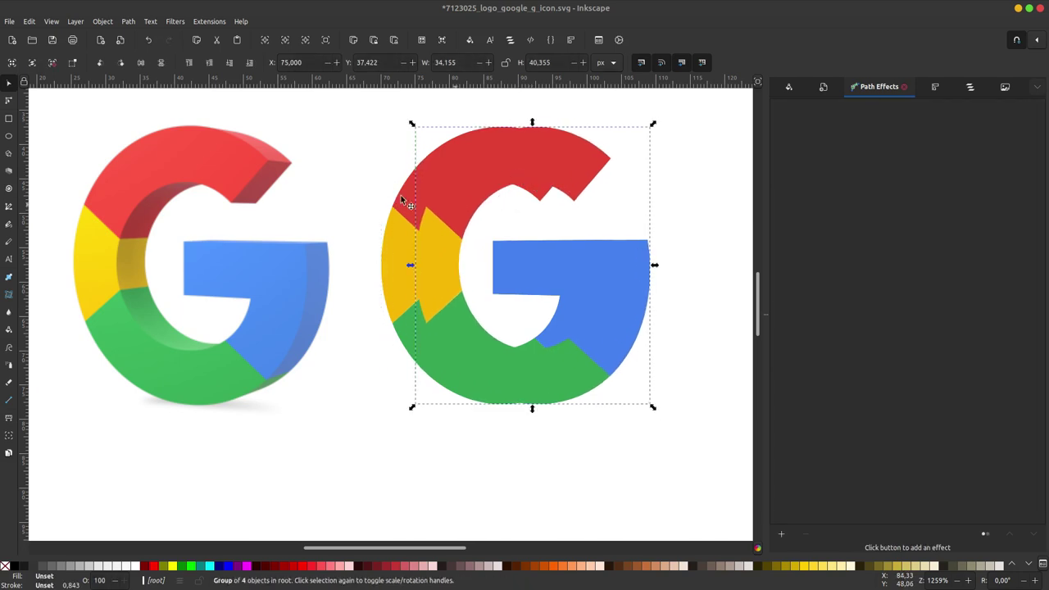
click(250, 63)
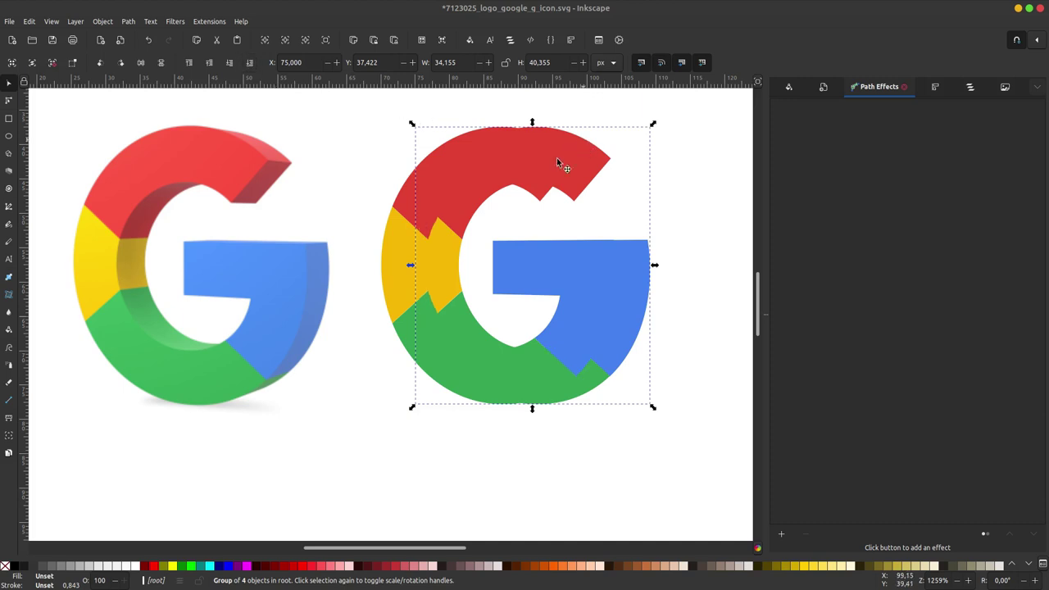
key(ctrl+shift+g)
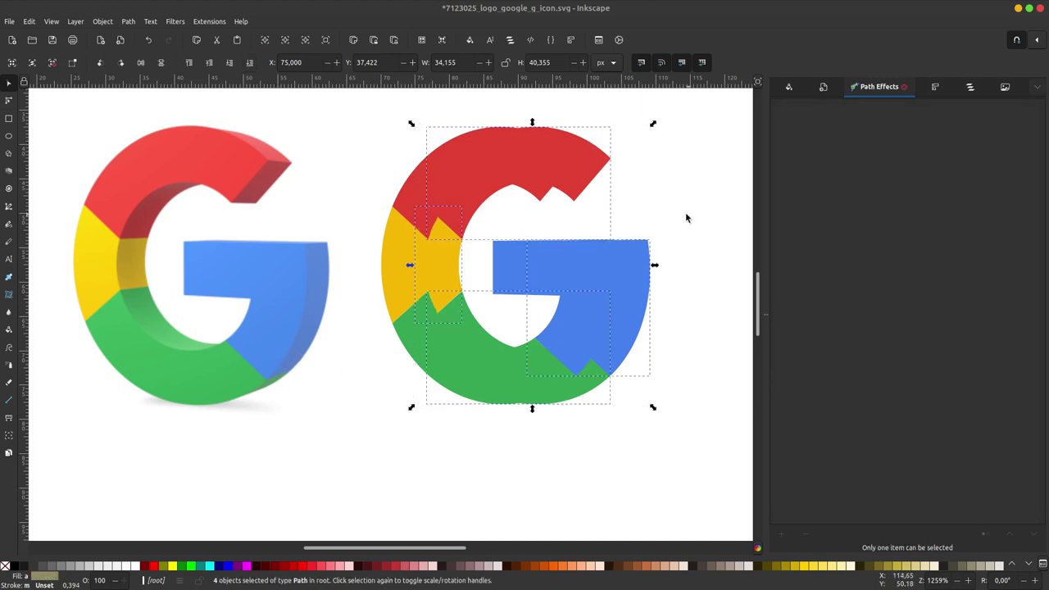
Select the red path, test-move it up and right, and undo the move
click(687, 218)
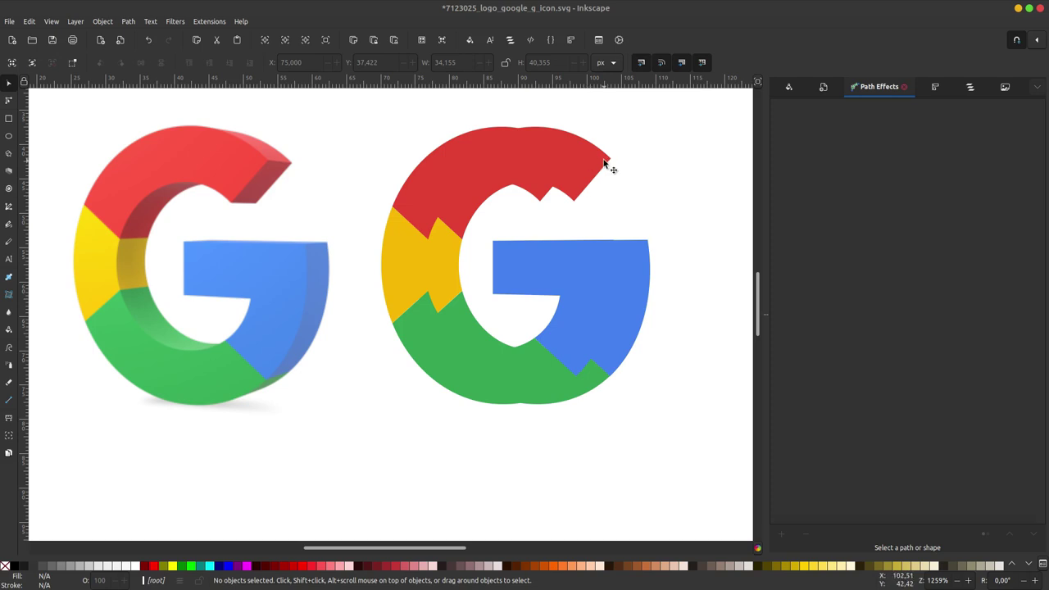
click(592, 171)
drag(592, 170, 607, 136)
key(ctrl+z)
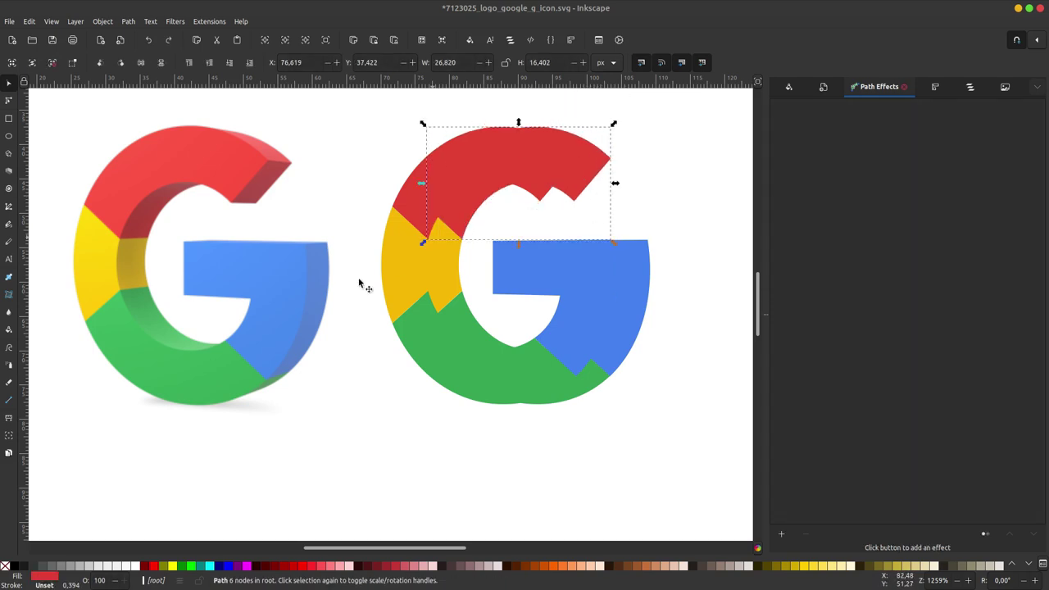
Sample the darker red and gold from the reference G onto the red and yellow pieces
click(9, 312)
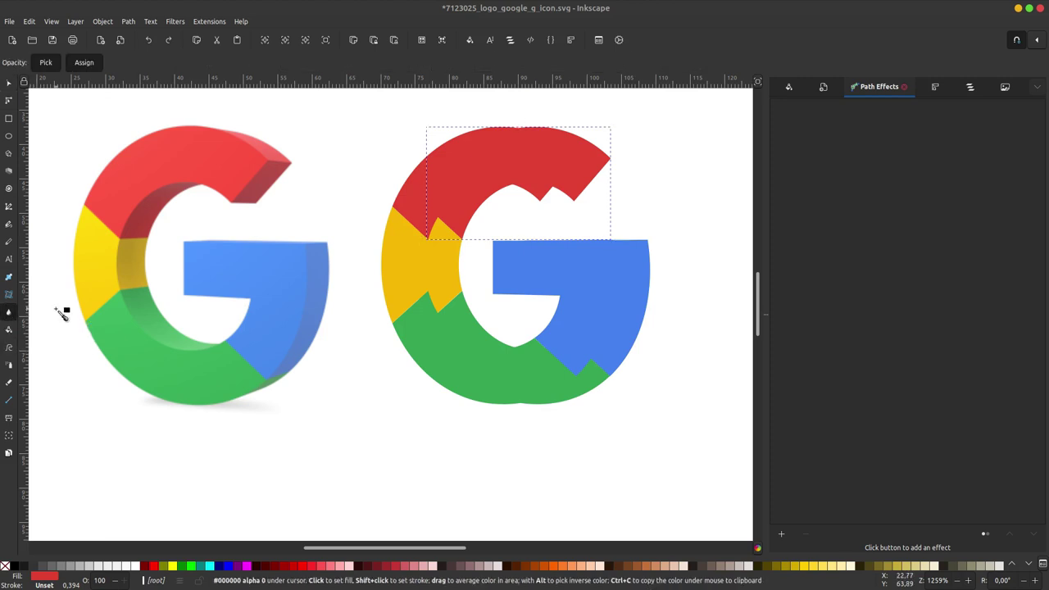
click(271, 185)
click(9, 83)
click(449, 274)
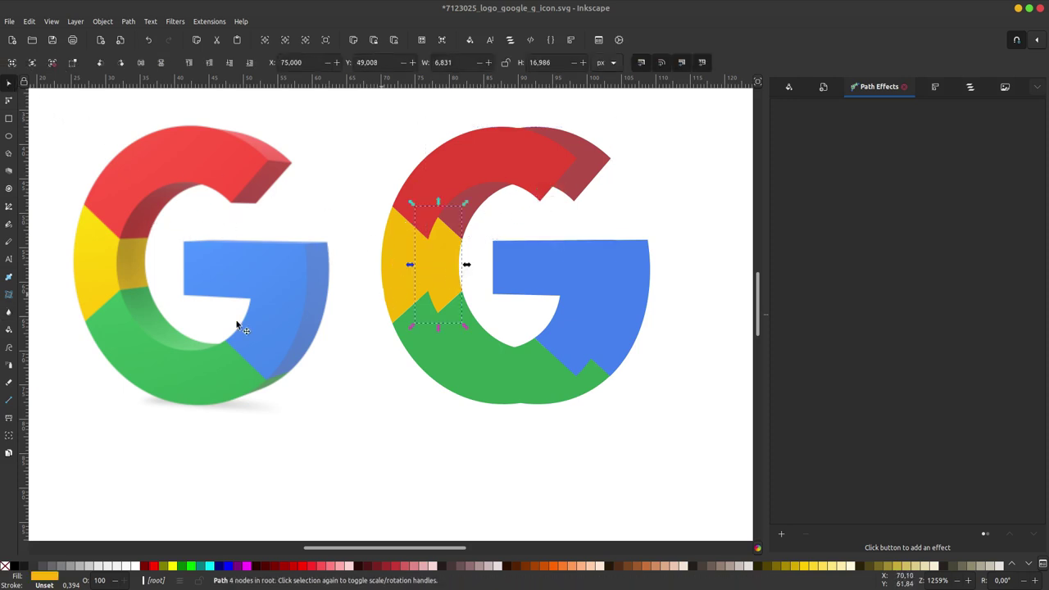
click(9, 312)
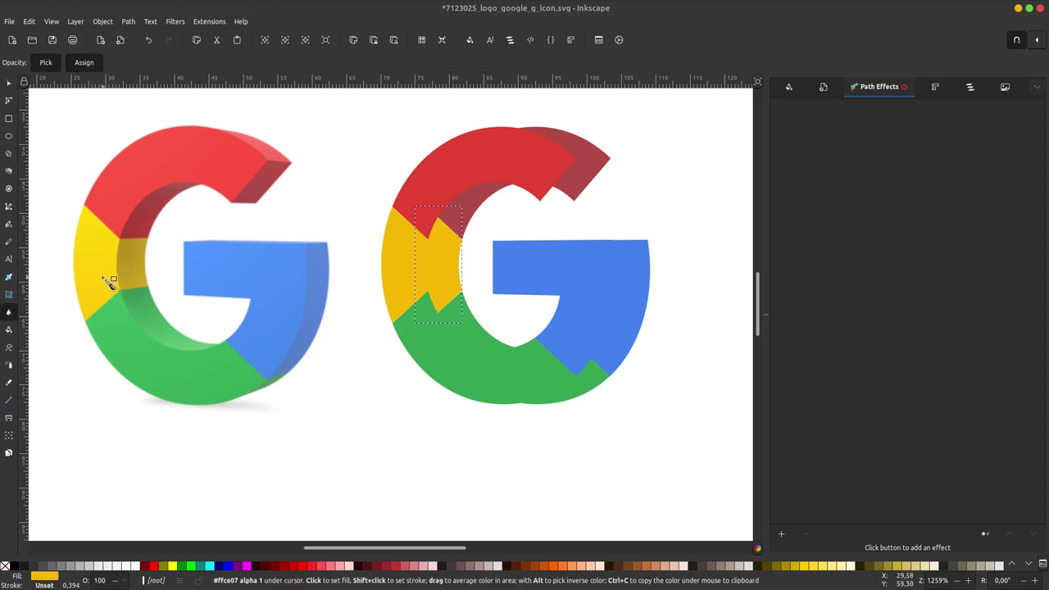
click(116, 245)
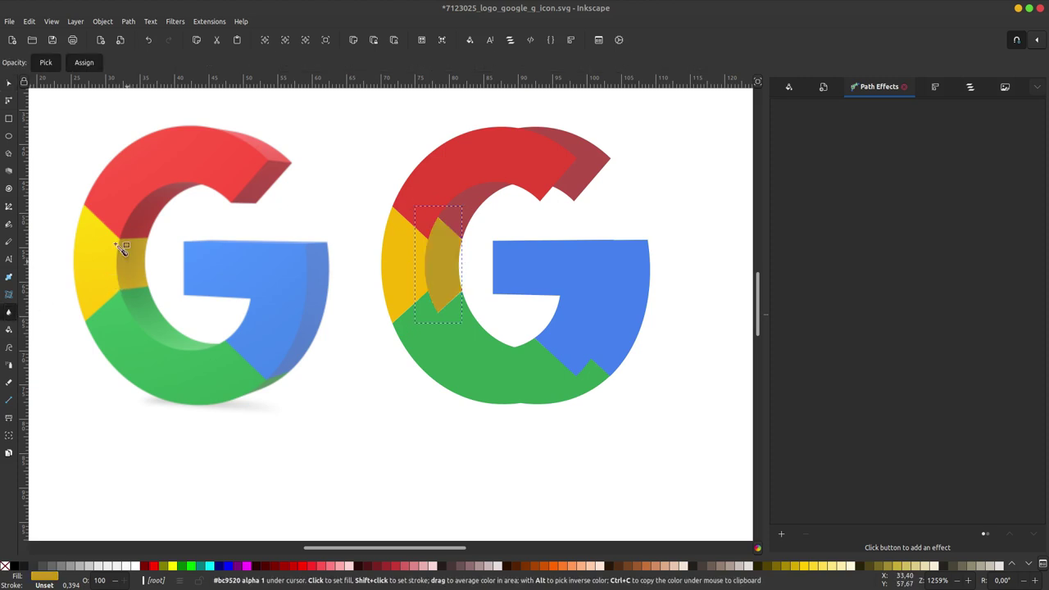
click(9, 85)
Sample the darker green and blue from the reference onto the green and blue pieces
click(472, 320)
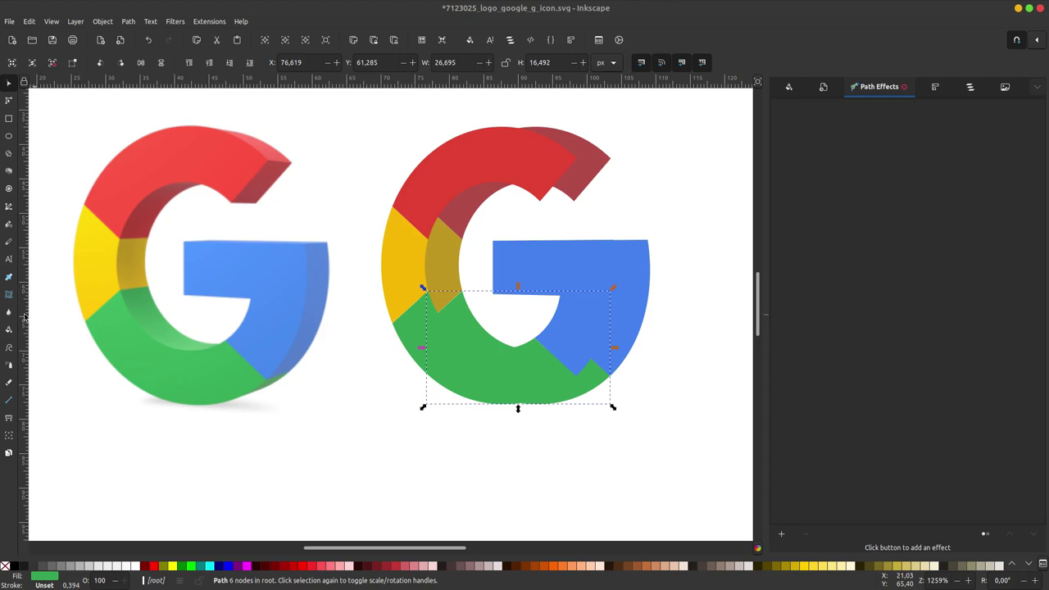
key(d)
click(136, 290)
click(9, 84)
click(645, 291)
key(d)
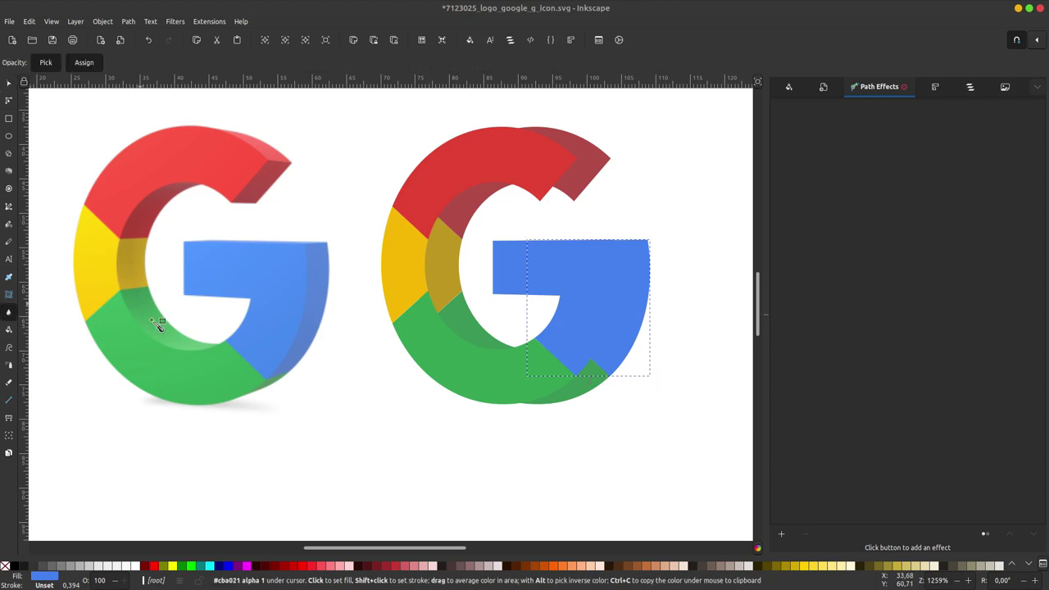
click(9, 85)
click(89, 99)
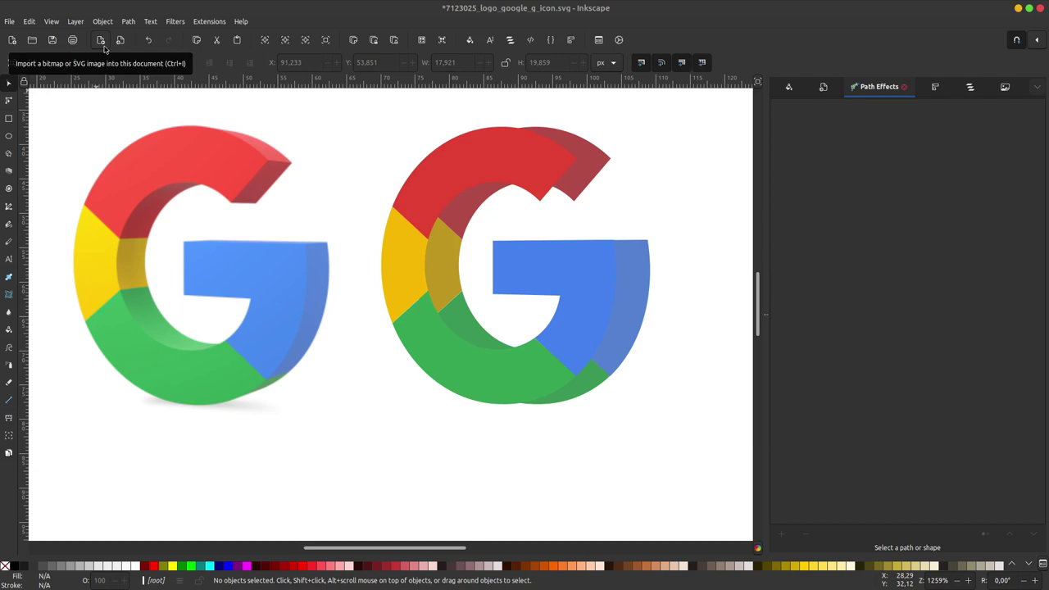
Zoom in on the red arm and enable snapping to path nodes for the Pen tool
ctrl+scroll(577, 202, up, 1)
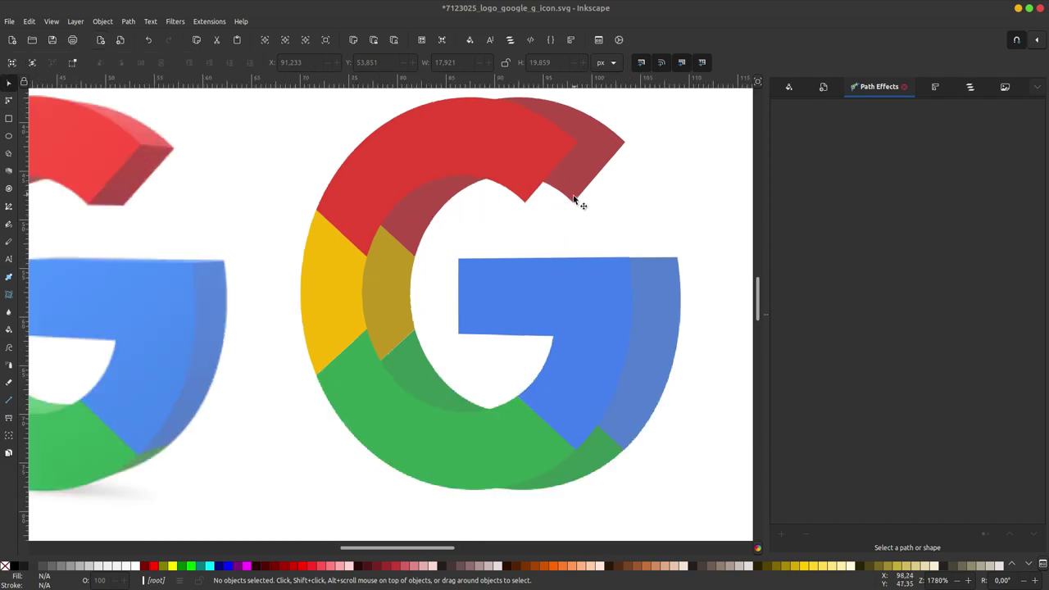
ctrl+scroll(573, 202, up, 1)
scroll(555, 197, up, 1)
scroll(459, 181, up, 1)
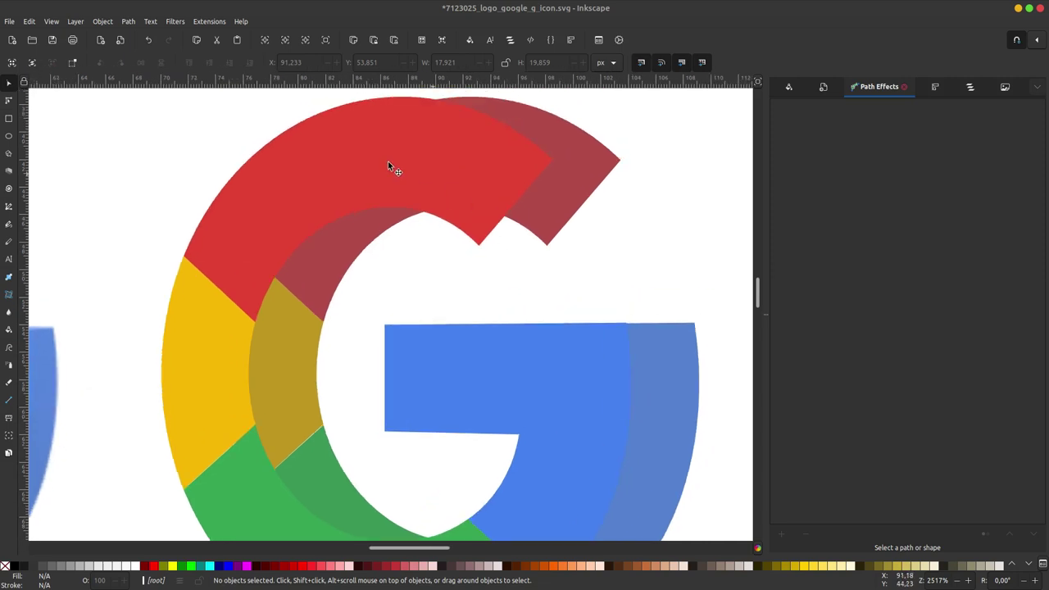
click(9, 208)
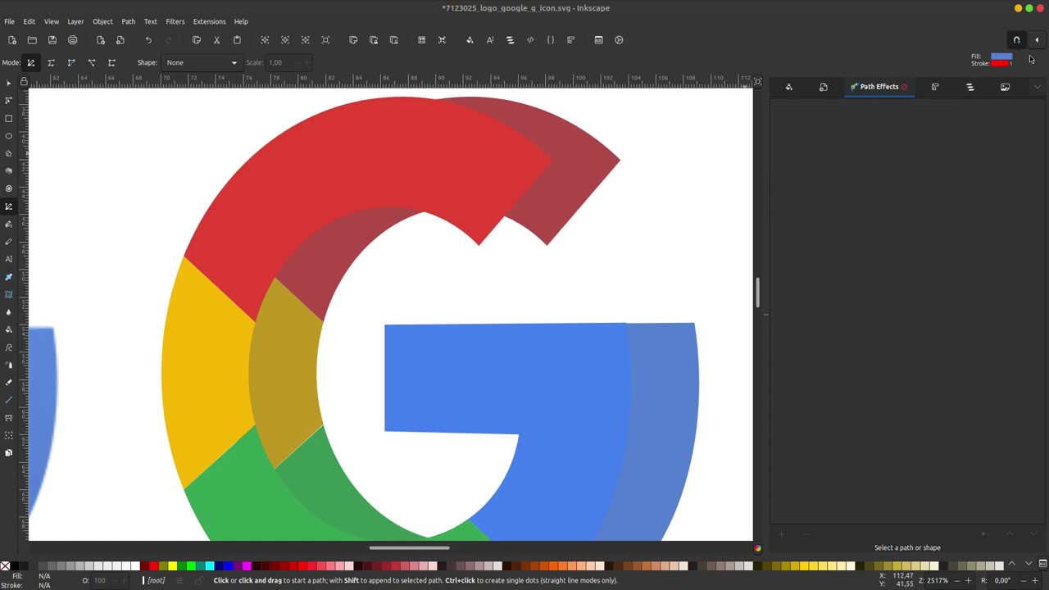
click(1036, 41)
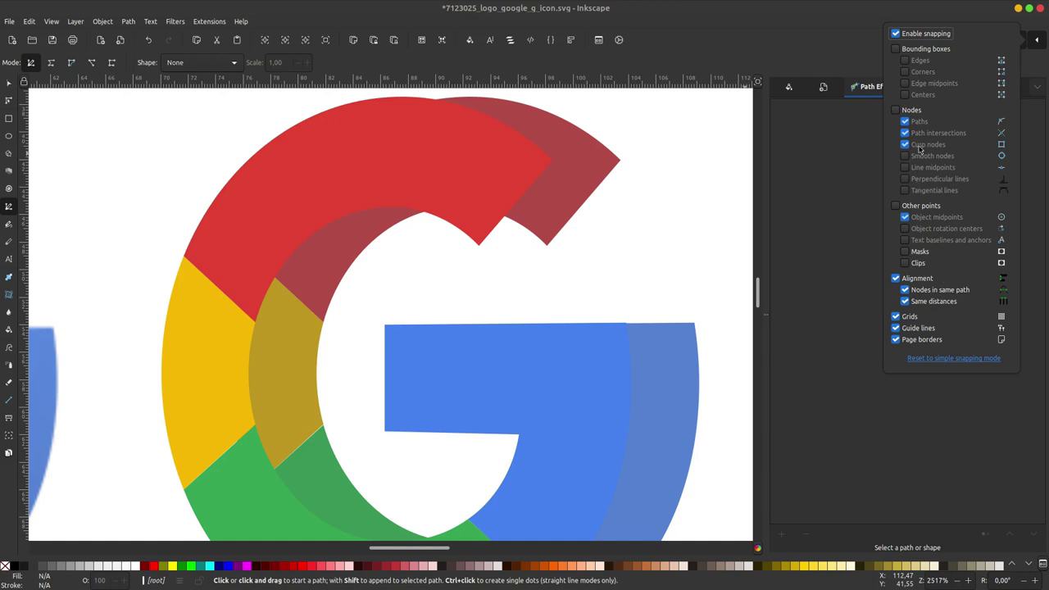
click(896, 109)
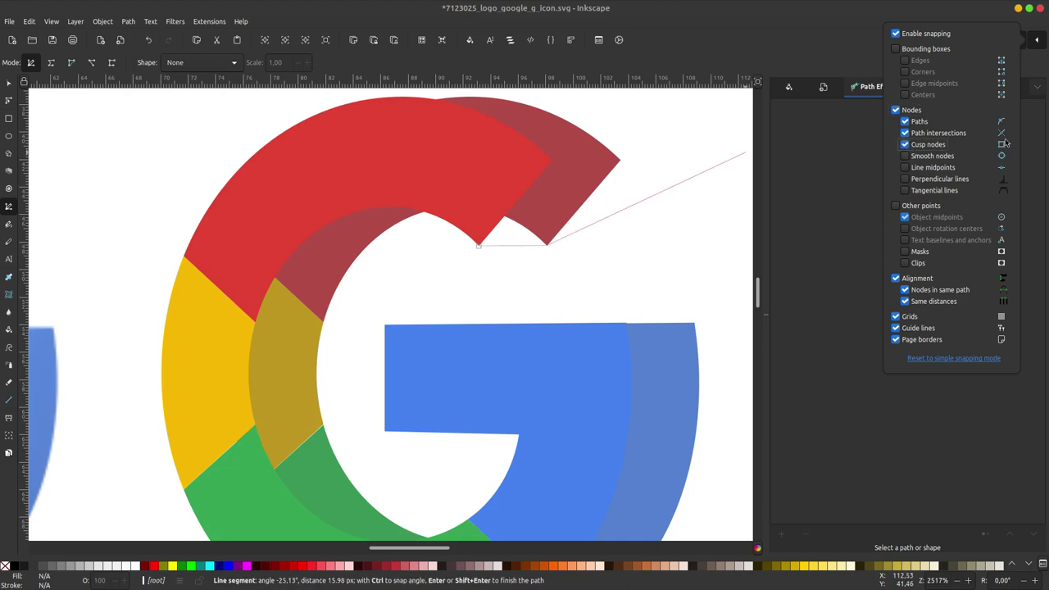
click(621, 174)
Draw the end-cap shape at the upper arm's tip, remove its stroke and fill it with sampled dark red
click(620, 160)
click(550, 160)
click(480, 246)
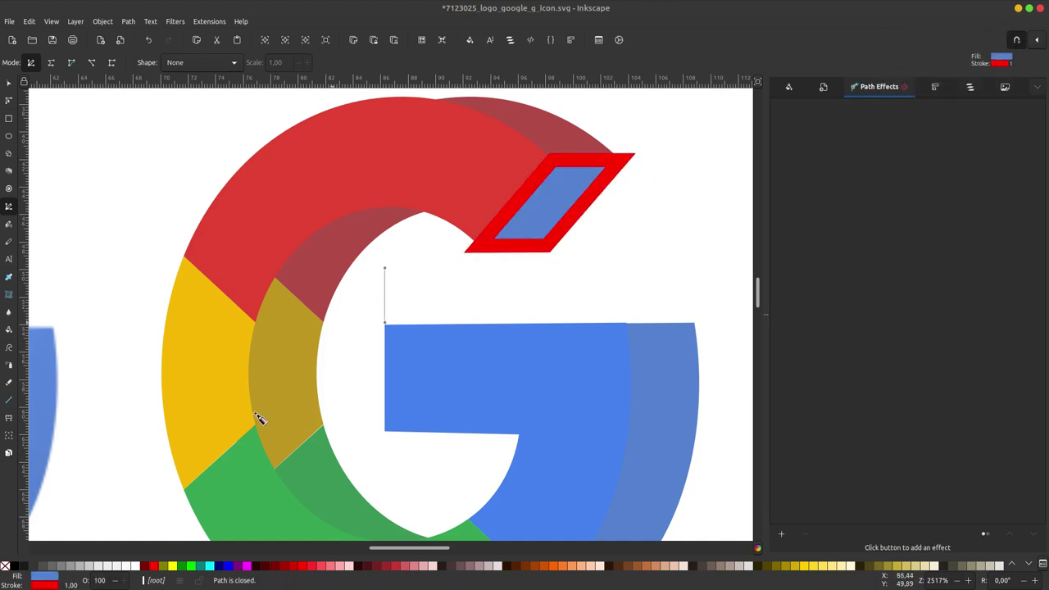
shift+click(6, 565)
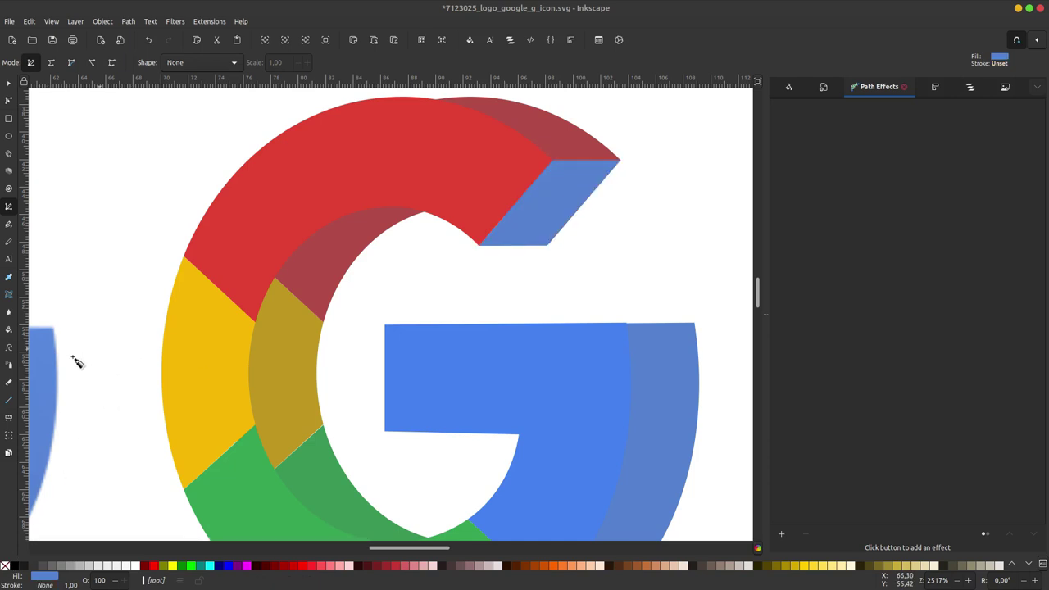
click(8, 311)
scroll(429, 204, left, 2)
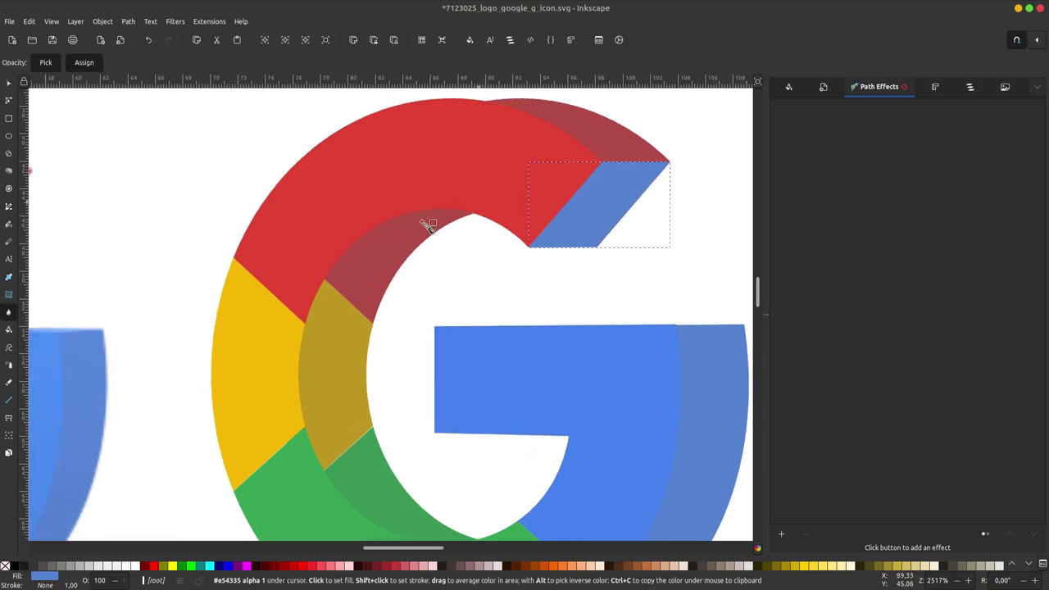
click(471, 218)
click(9, 83)
click(64, 121)
Start a new outline from the end cap's corner around the top of the arm
scroll(533, 176, up, 2)
scroll(491, 168, left, 6)
scroll(349, 175, down, 3)
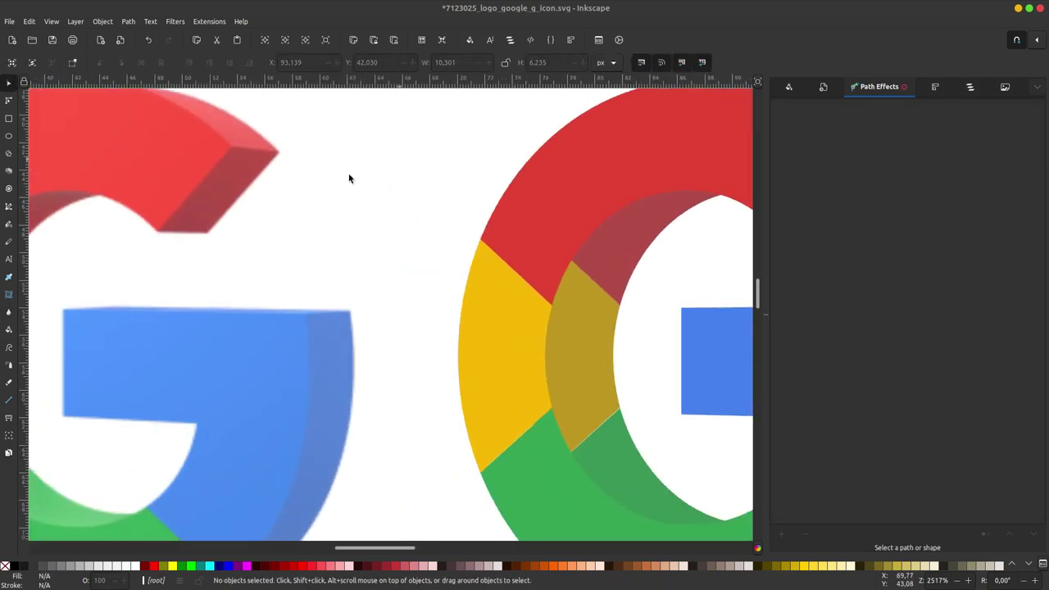
scroll(264, 204, up, 2)
scroll(536, 234, right, 5)
scroll(496, 194, right, 3)
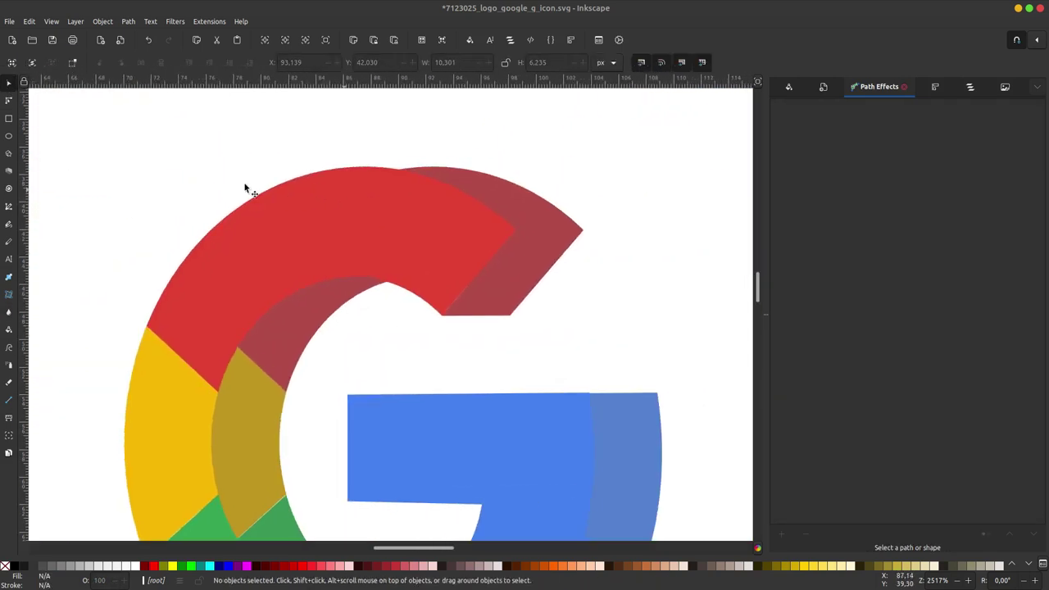
click(516, 230)
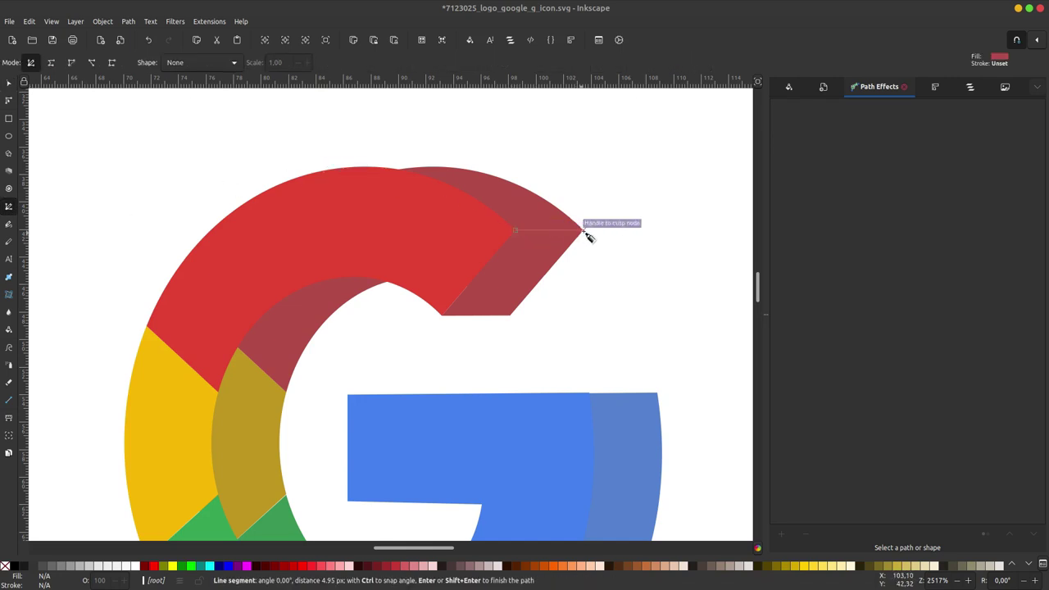
click(599, 154)
click(518, 116)
Finish the outline over the arm's curved top, closing it at the end-cap corner
click(359, 124)
click(319, 173)
click(415, 244)
click(515, 230)
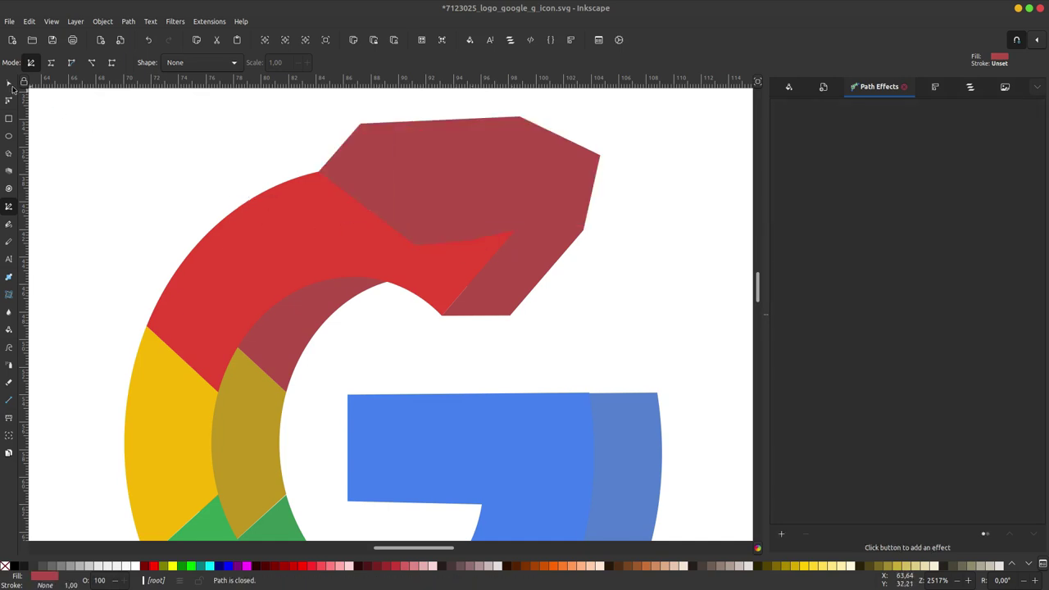
Raise the dark inner band and intersect it with the drawn outline to leave a top-face strip
key(s)
click(285, 358)
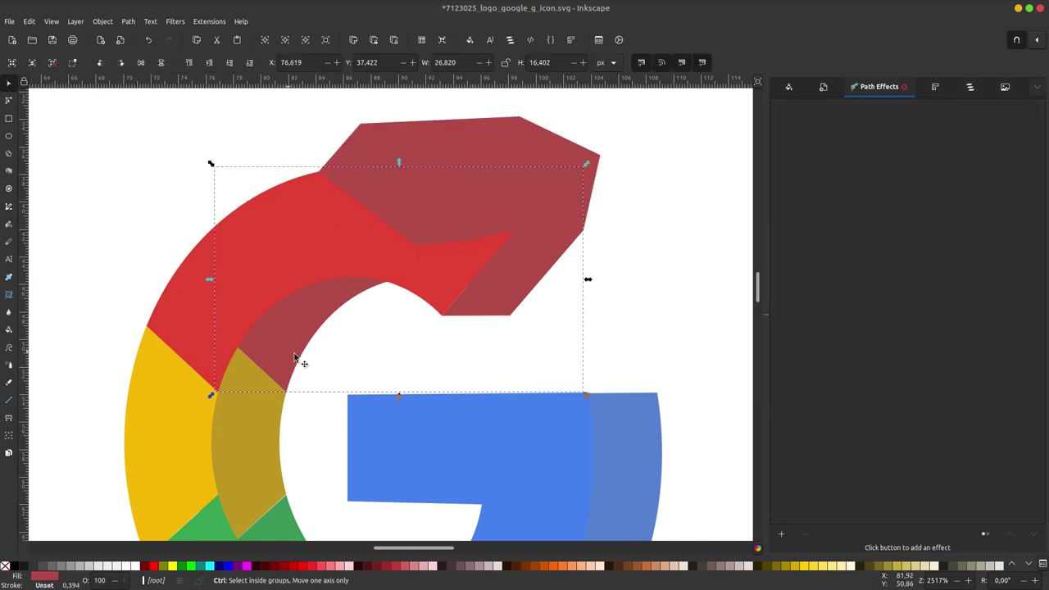
key(Home)
shift+click(456, 127)
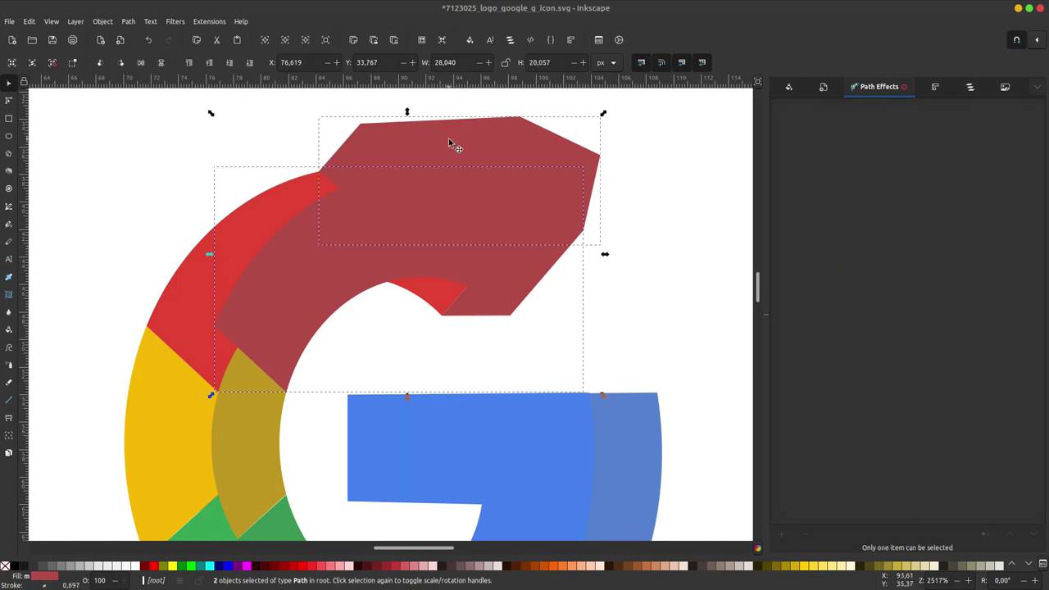
click(128, 22)
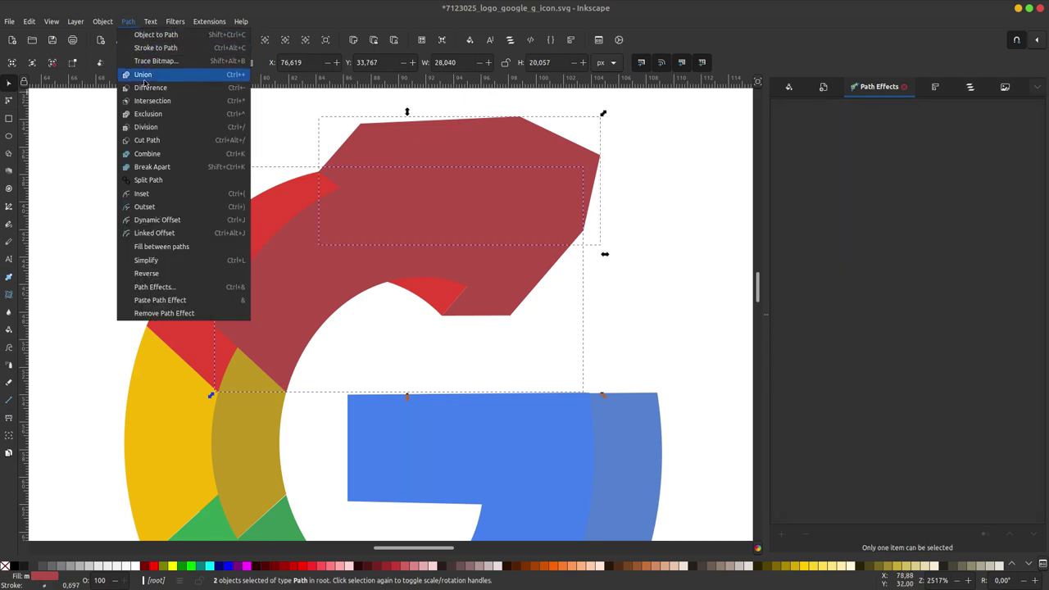
click(152, 101)
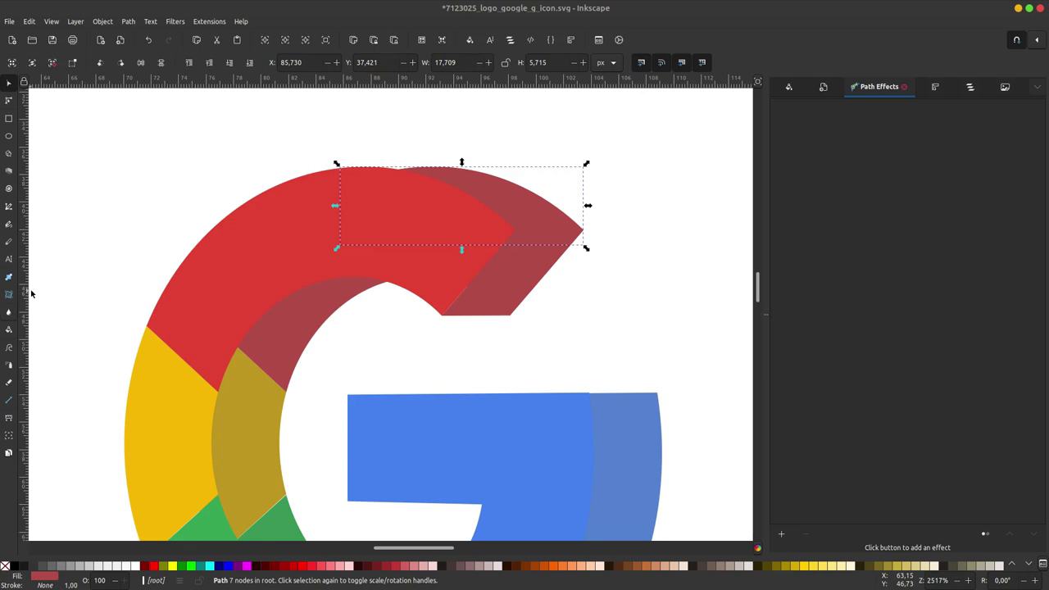
key(d)
scroll(215, 206, left, 5)
Fill the top-face strip with a lighter sampled pink
click(245, 226)
scroll(271, 180, right, 5)
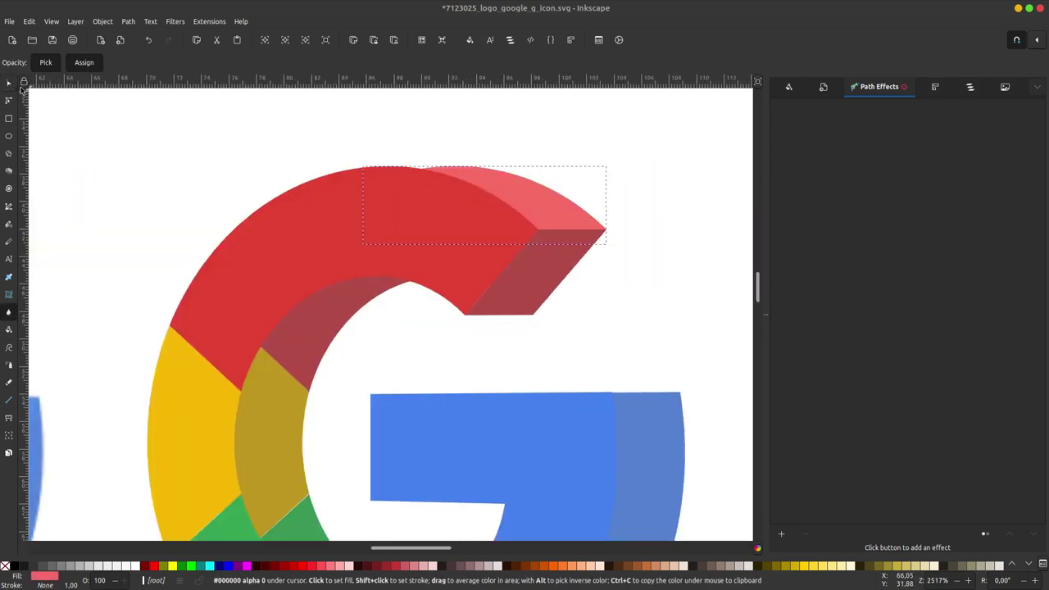
key(s)
Add a horizontal guide snapped to the red arm's topmost node
scroll(401, 168, up, 3)
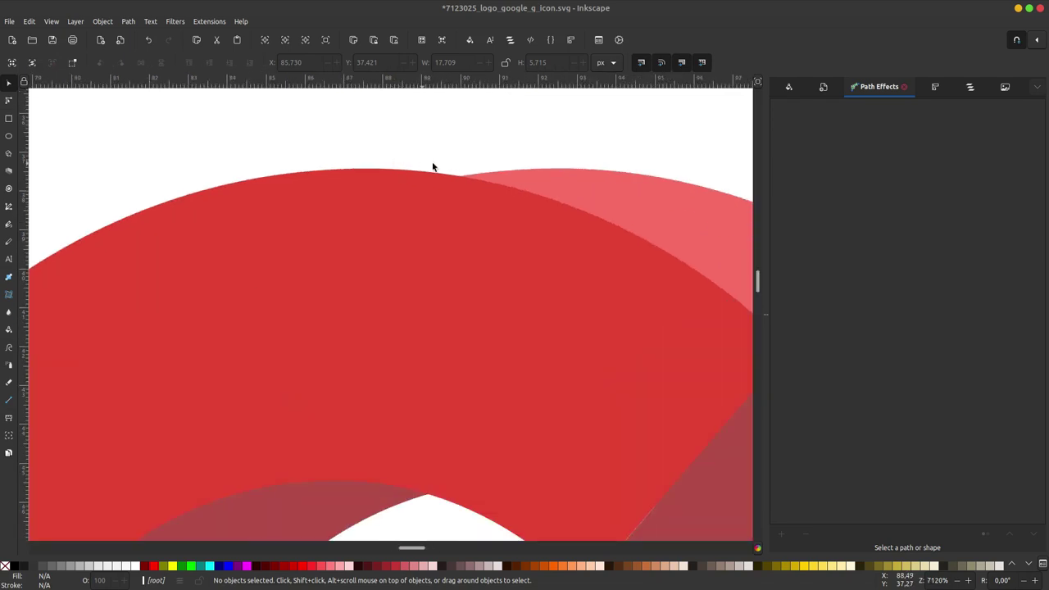
drag(454, 88, 457, 160)
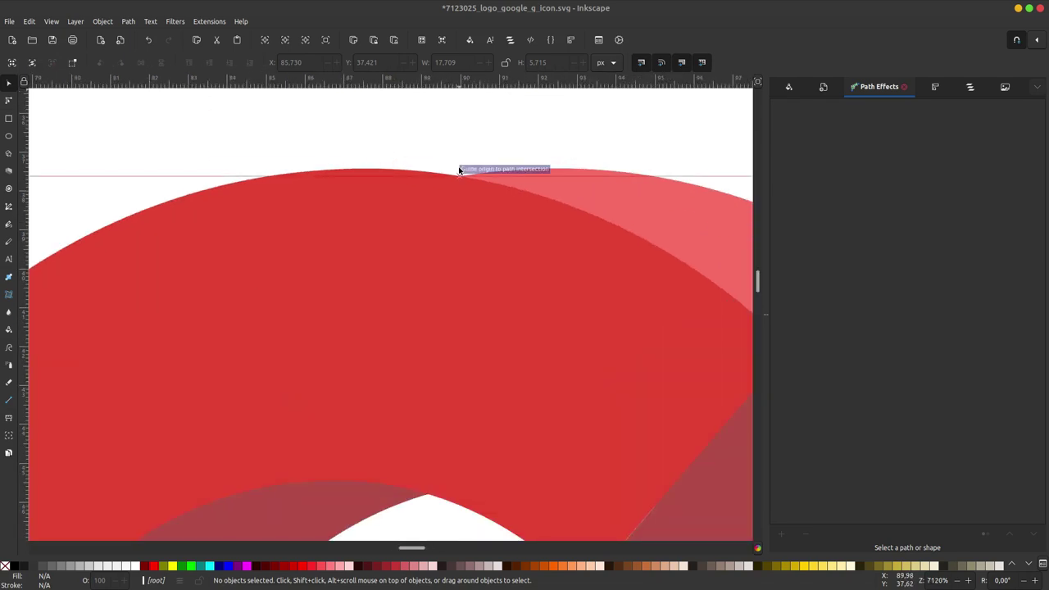
drag(532, 169, 573, 167)
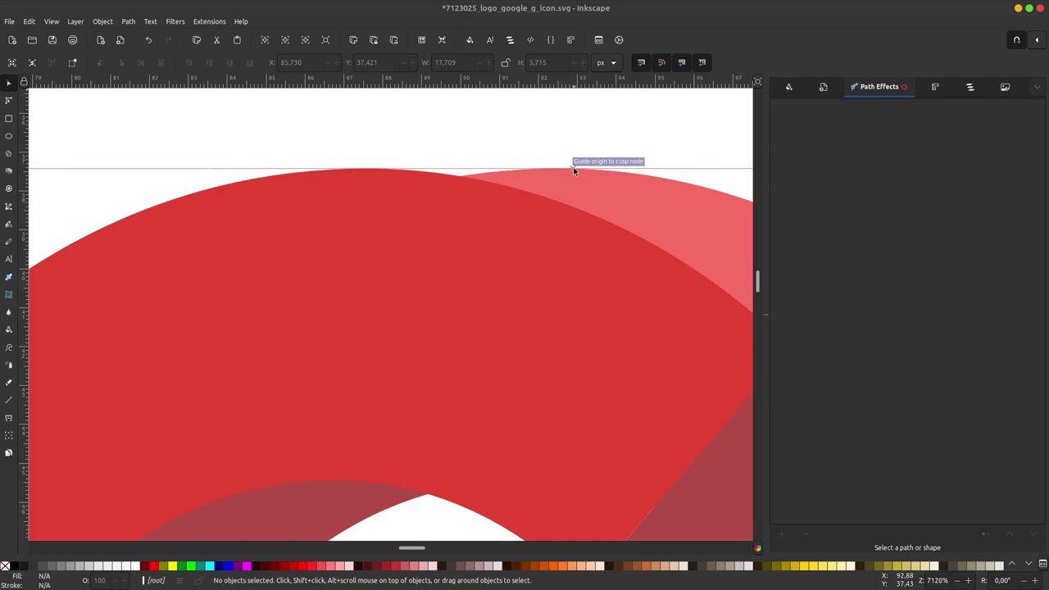
Draw a closed four-sided highlight shape along the red arc's top edge
click(9, 205)
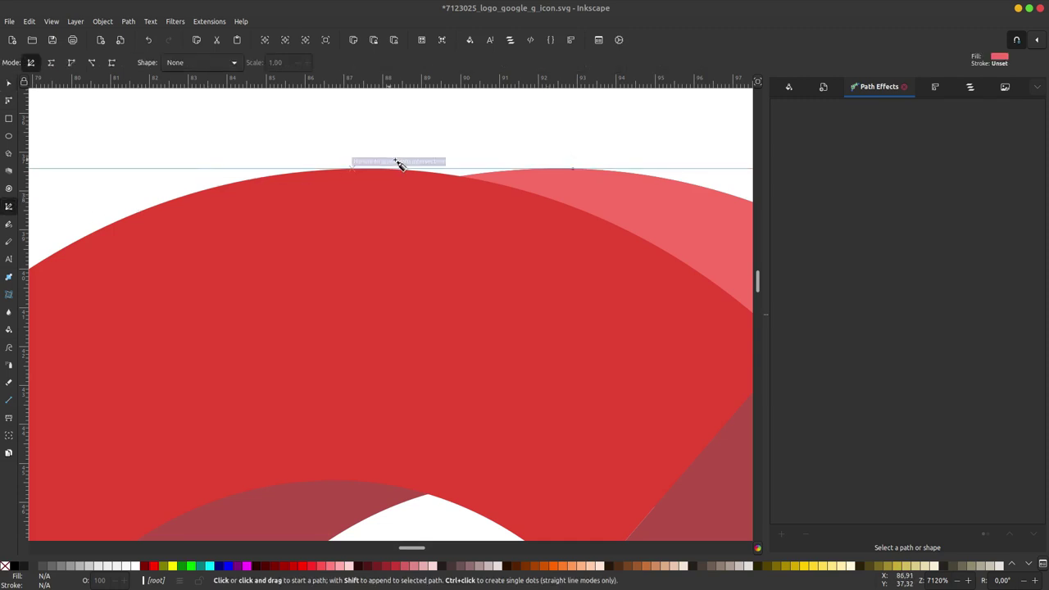
click(364, 169)
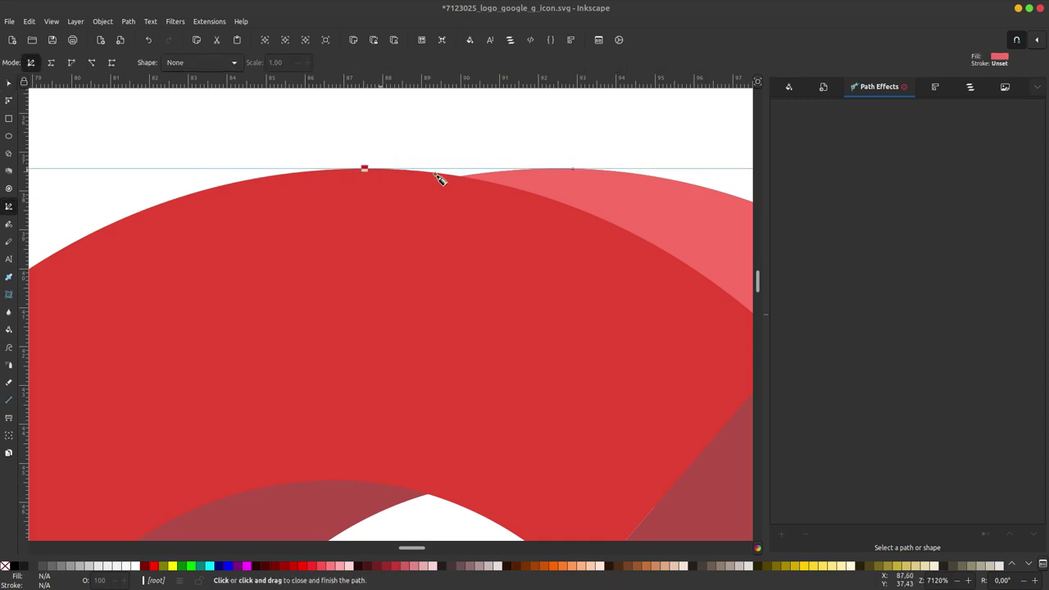
click(572, 169)
click(557, 217)
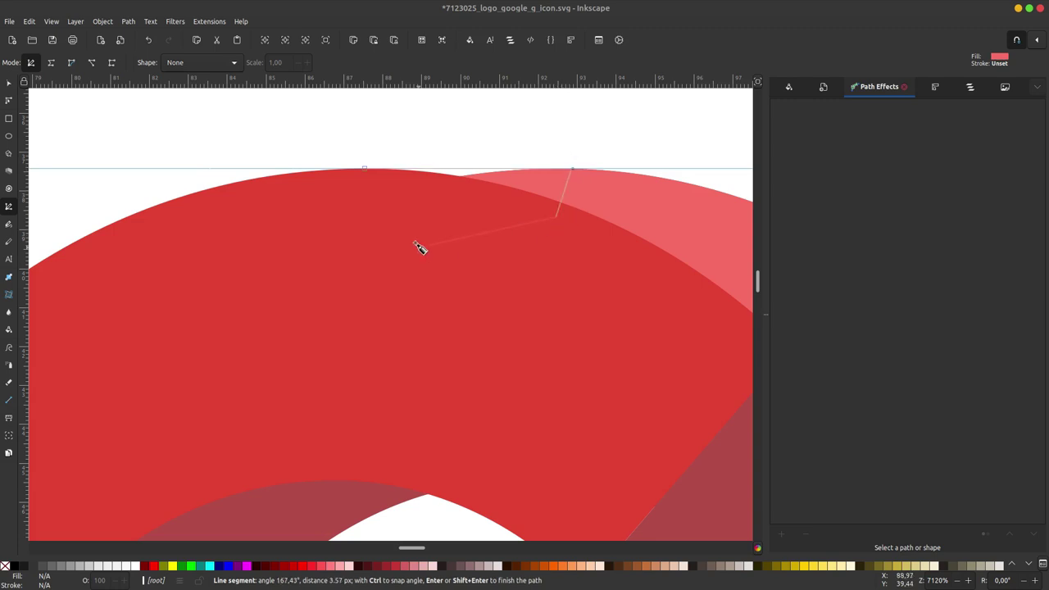
click(418, 248)
click(364, 169)
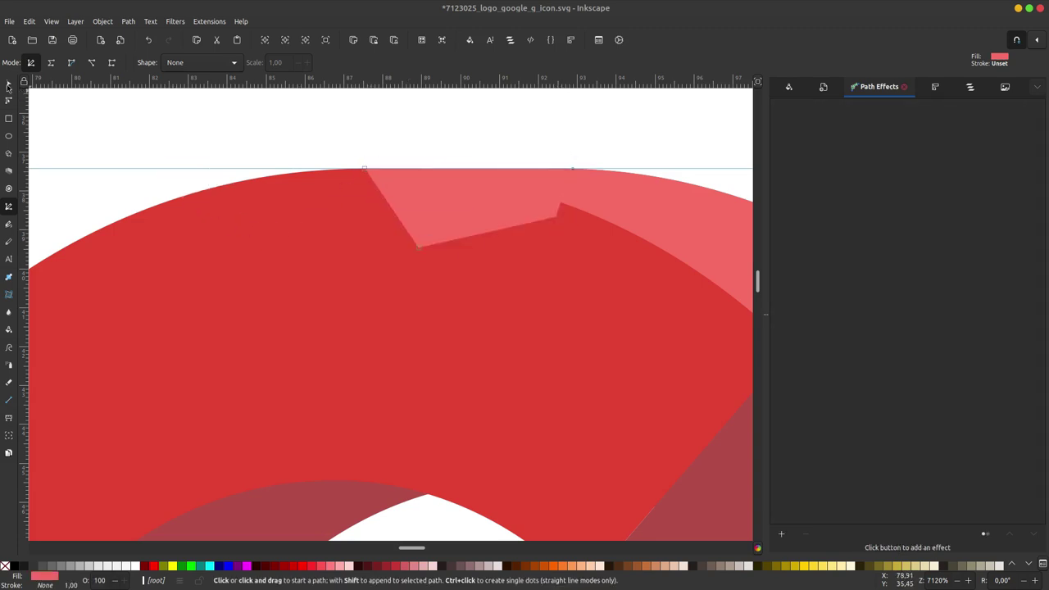
Lower the new shape beneath the red arc and deselect it
click(9, 82)
click(230, 63)
click(263, 112)
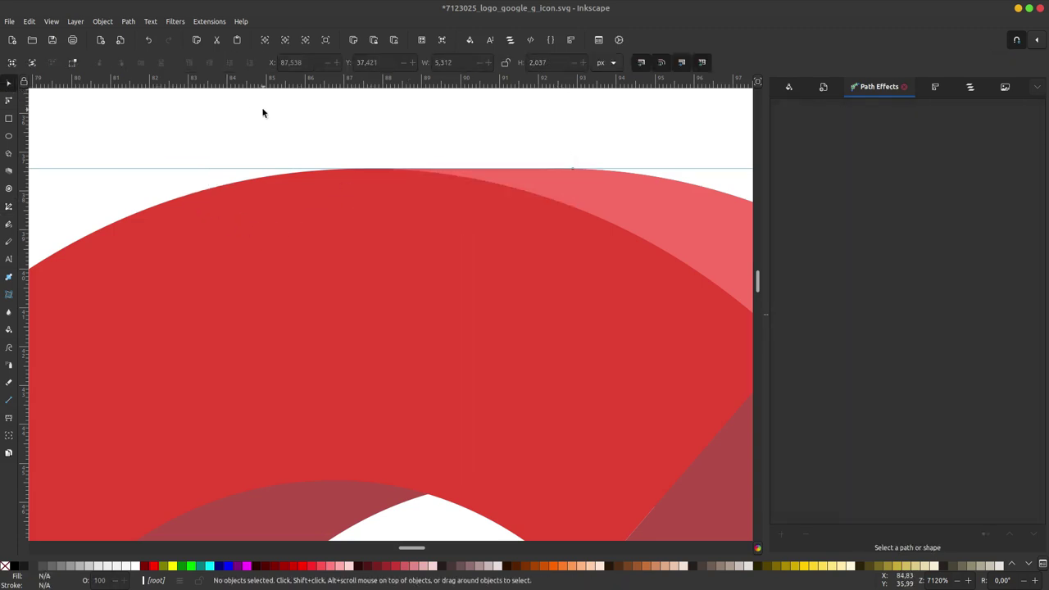
scroll(262, 113, down, 2)
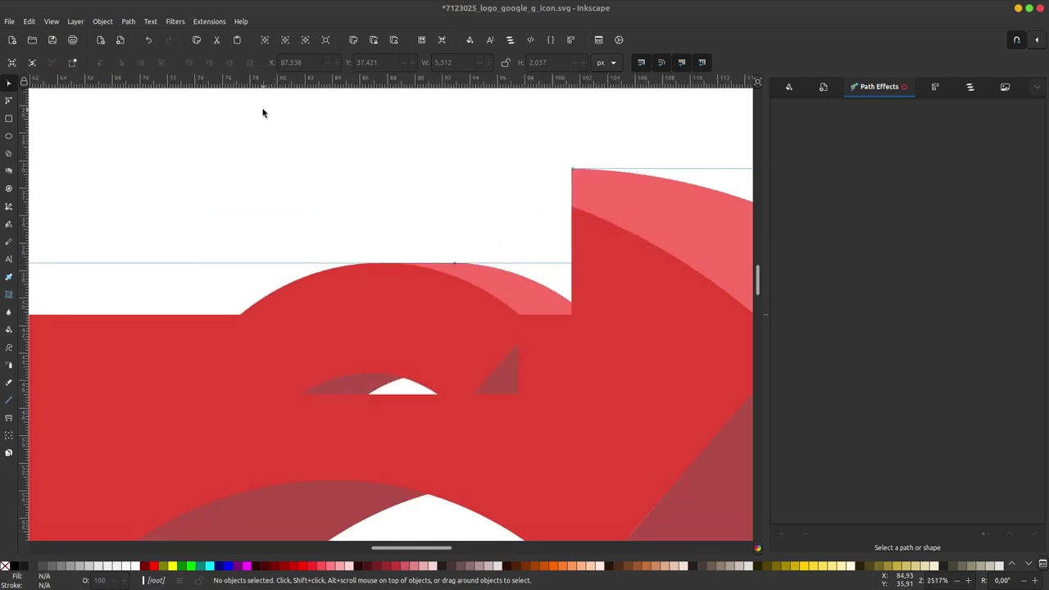
scroll(483, 222, down, 2)
scroll(398, 281, down, 2)
scroll(376, 237, down, 1)
Draw a closed four-node shape where the red arc meets the yellow inner face
scroll(376, 239, up, 1)
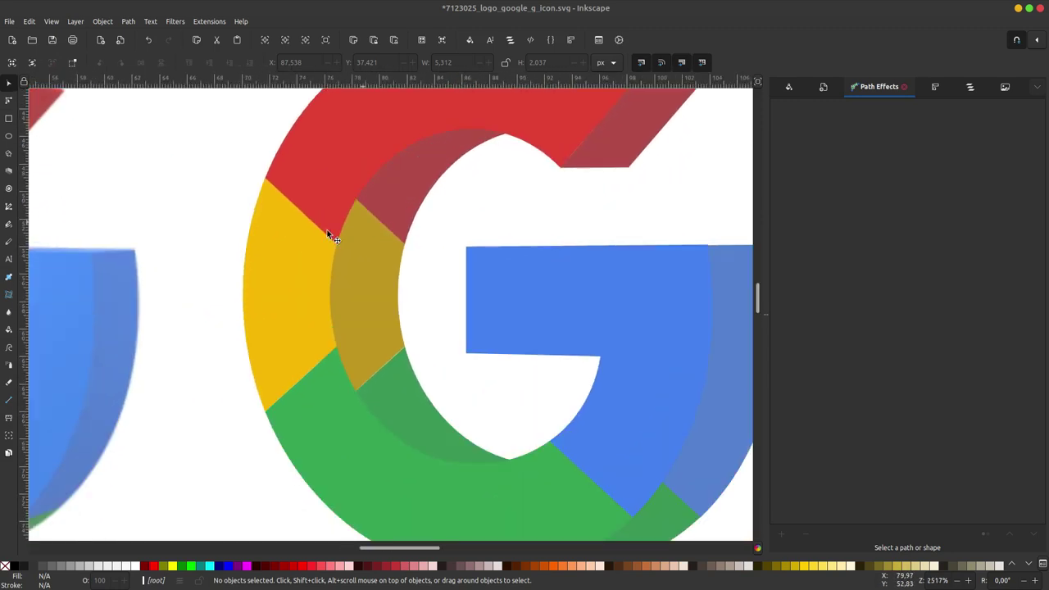
click(9, 206)
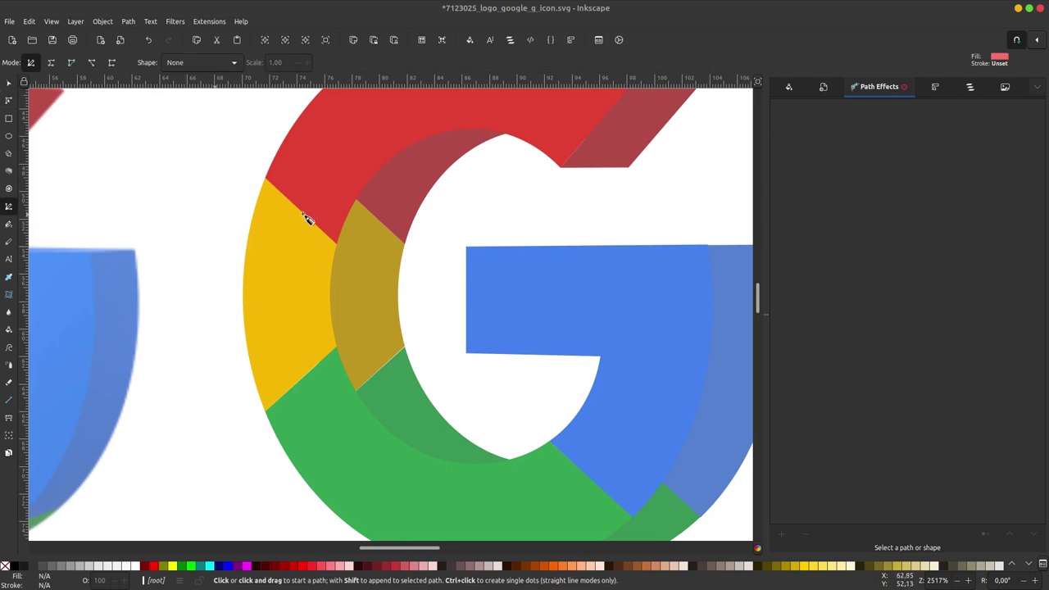
click(336, 243)
click(404, 242)
click(385, 106)
click(307, 163)
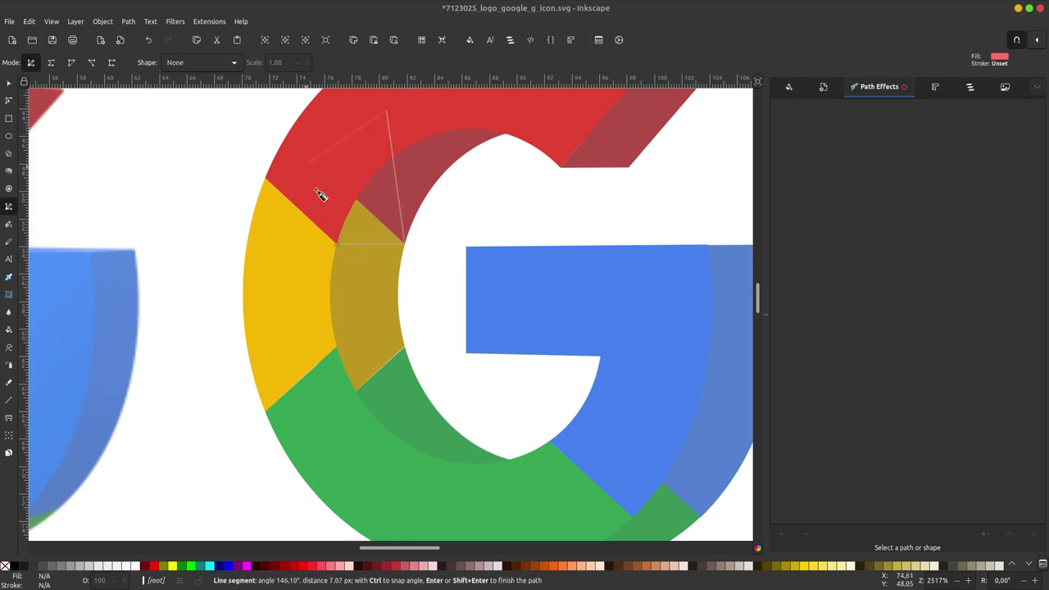
click(336, 245)
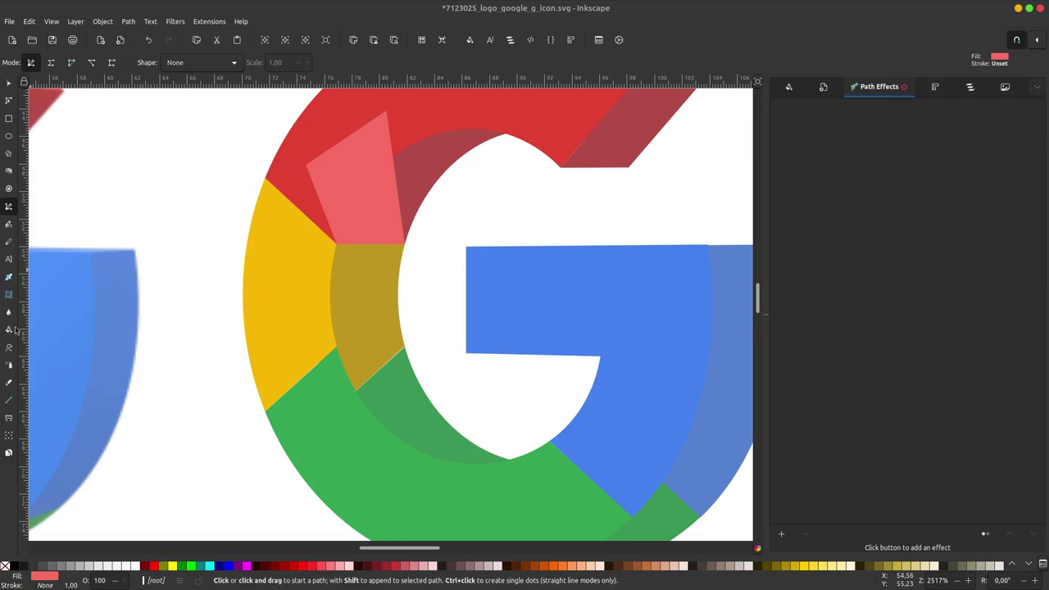
Fill the new shape with the inner face's dark red using the Dropper, then deselect
key(d)
click(416, 175)
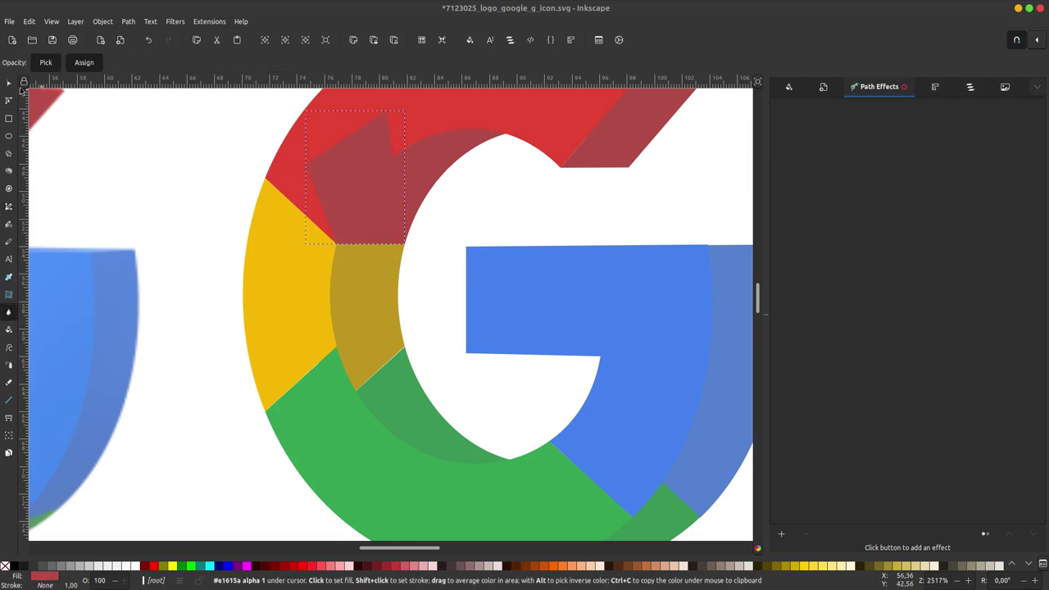
key(s)
click(215, 126)
scroll(265, 237, down, 1)
scroll(281, 285, down, 2)
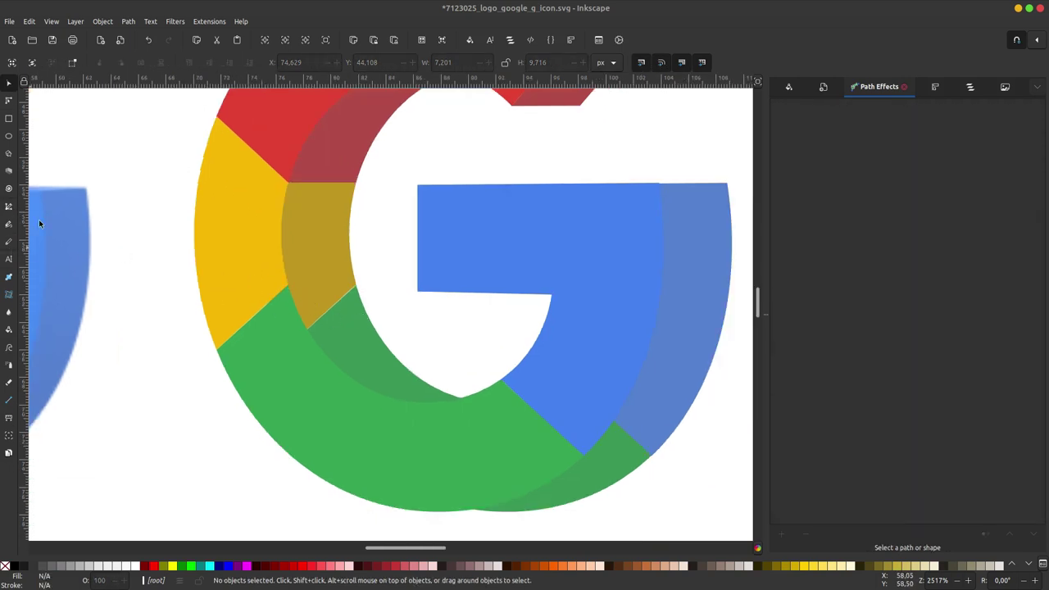
Pen-draw a closed shape below the yellow inner face and fill it with the G's green
key(b)
click(288, 285)
click(357, 287)
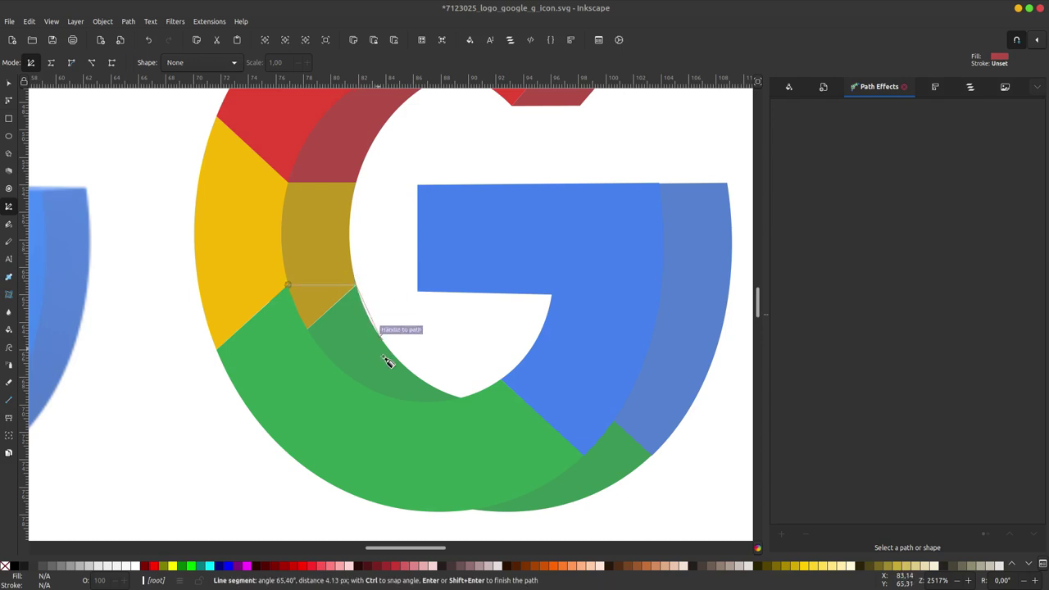
click(366, 425)
click(283, 401)
click(272, 349)
click(284, 314)
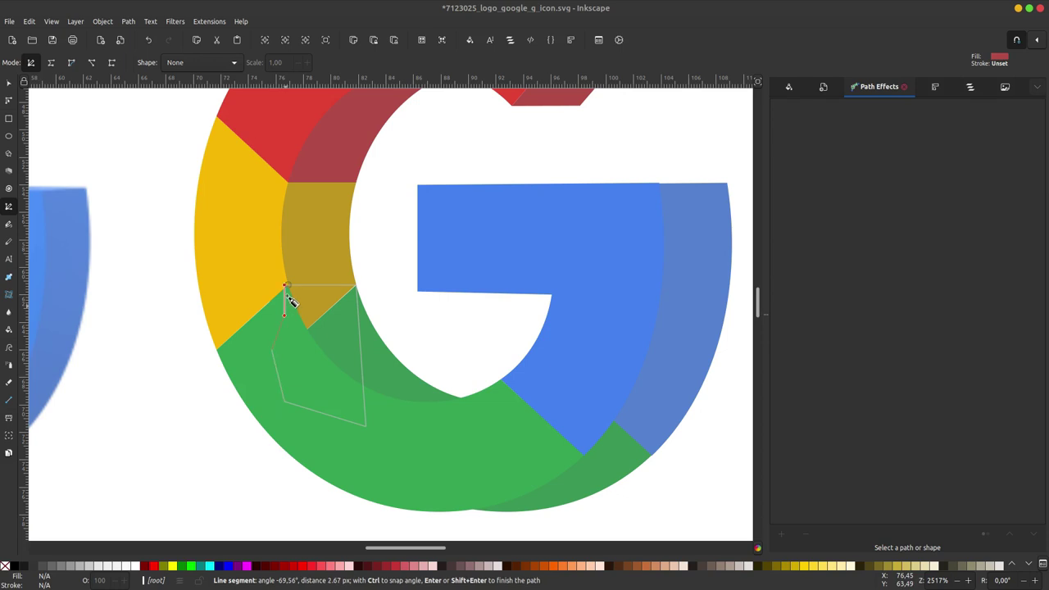
click(286, 285)
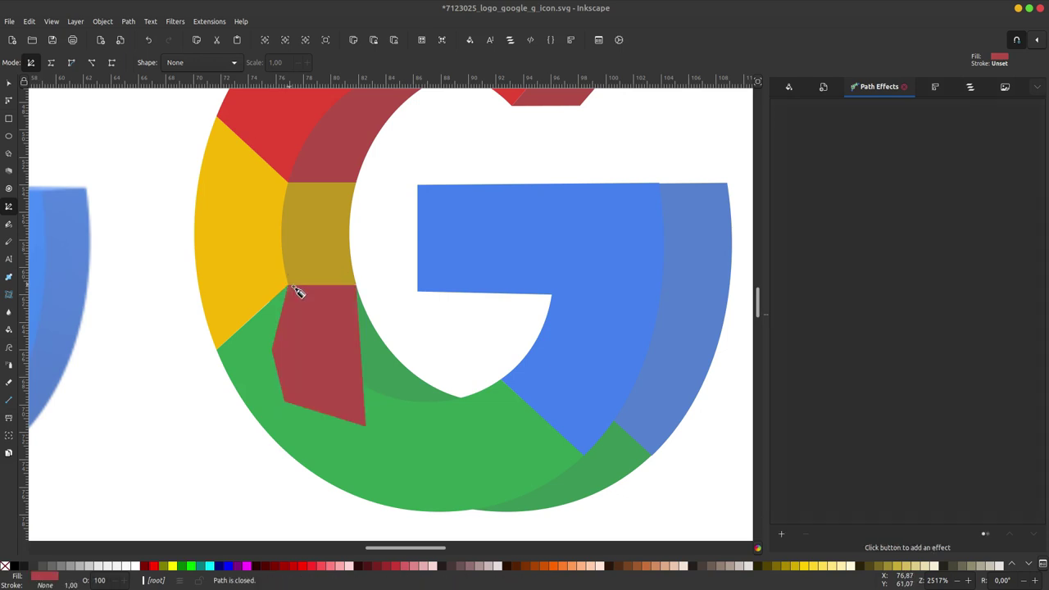
click(9, 314)
click(392, 368)
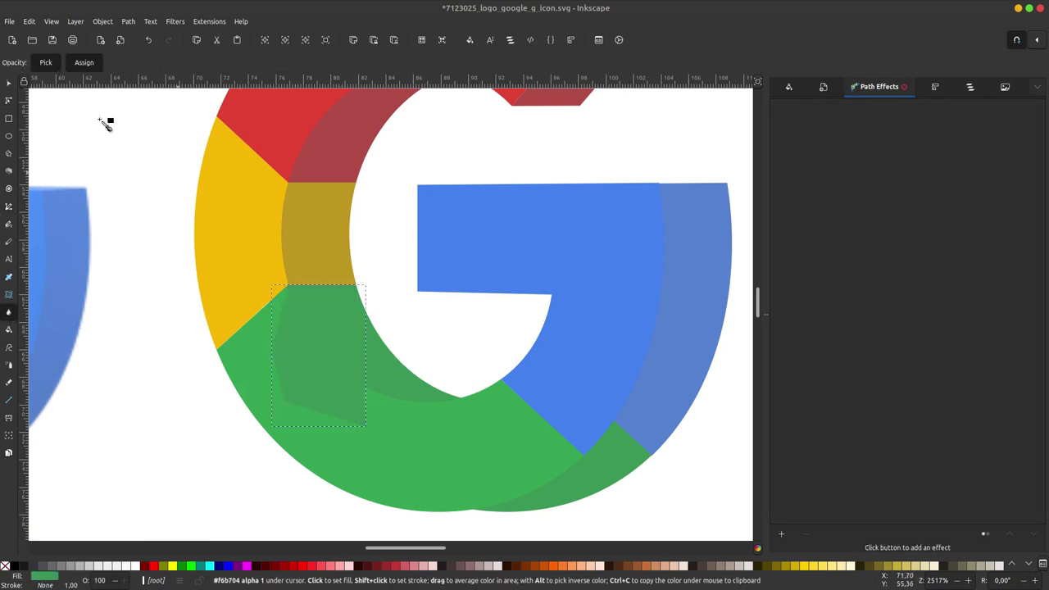
Intersect the new shape with the large green section, leaving one green path
click(8, 84)
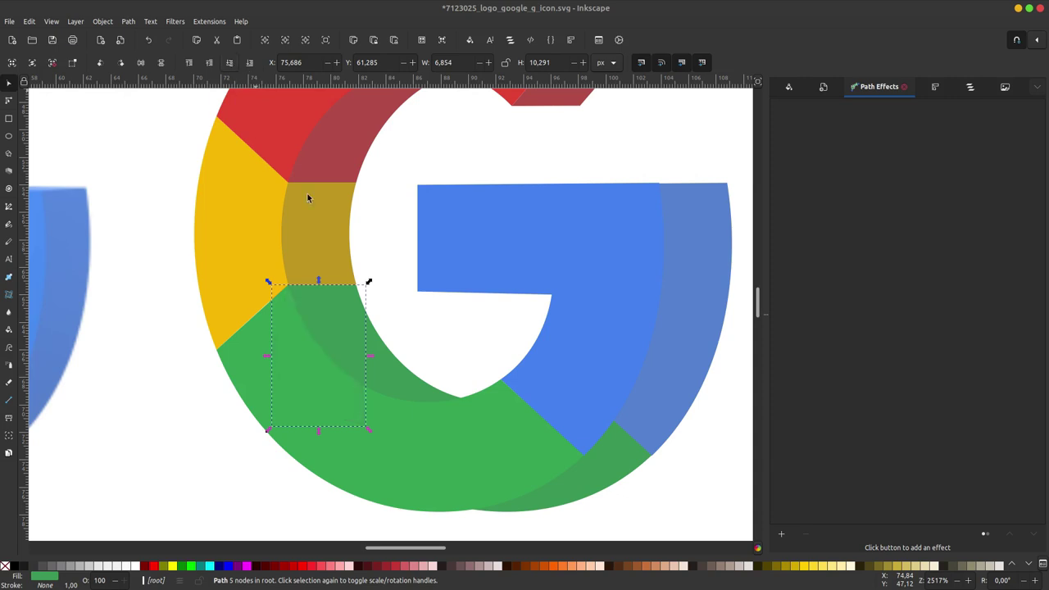
key(shift)
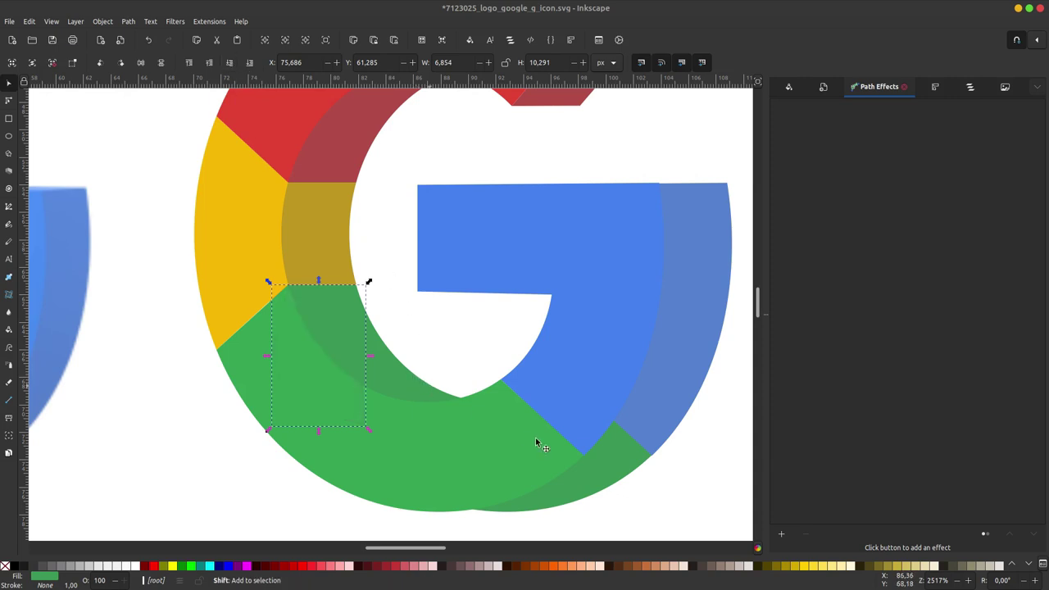
shift+click(421, 381)
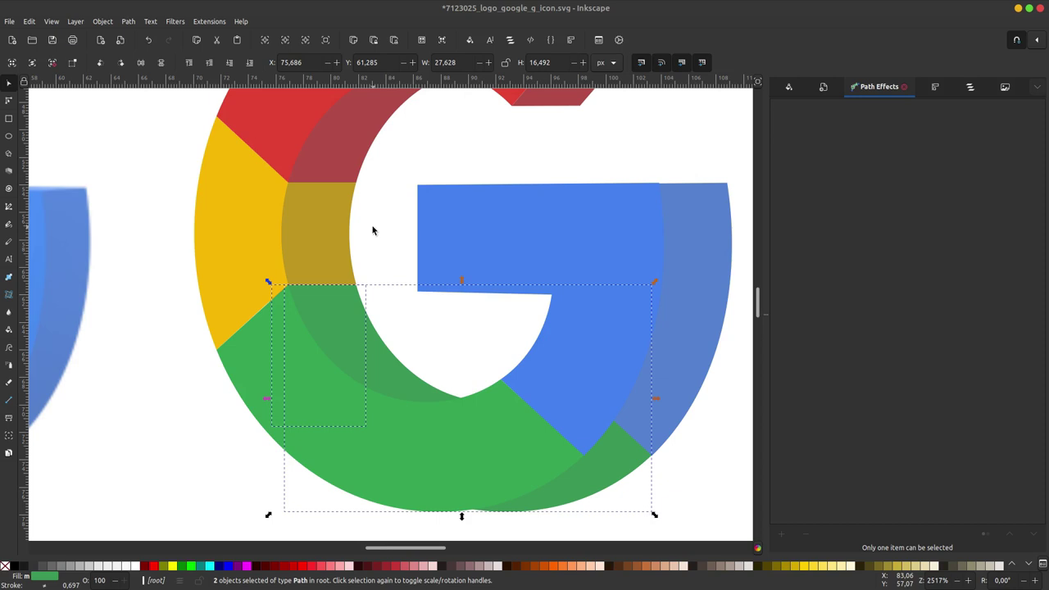
click(129, 21)
click(156, 100)
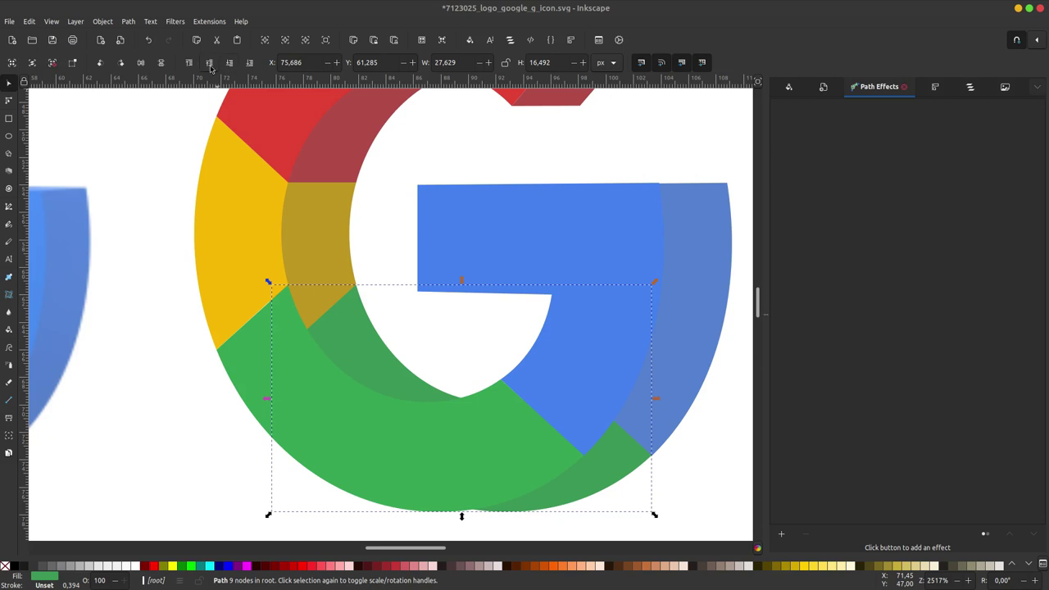
click(161, 218)
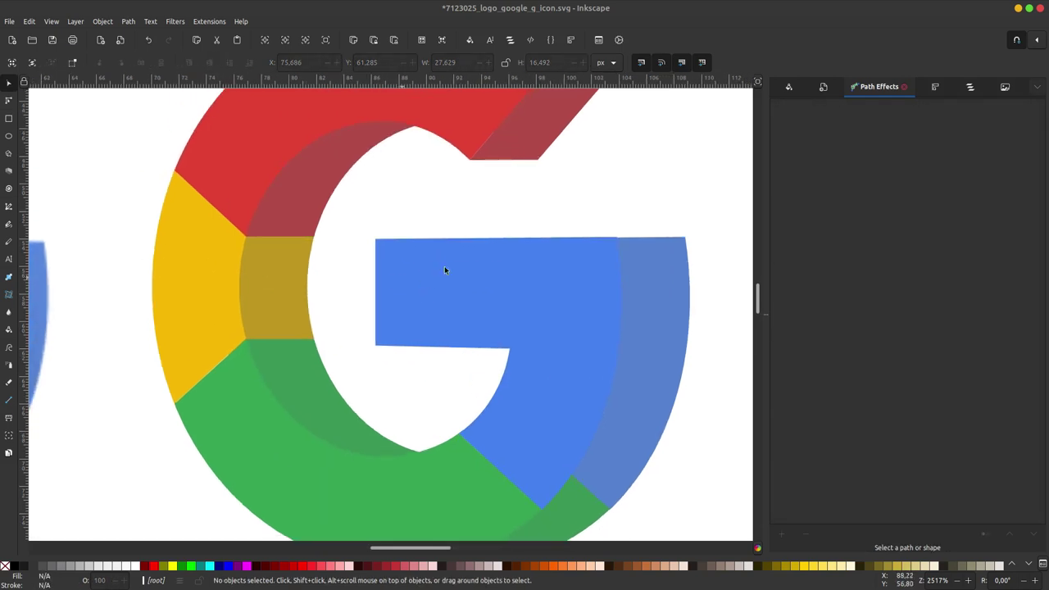
Lay a linear gradient across the right G's green inner edge
scroll(444, 266, left, 6)
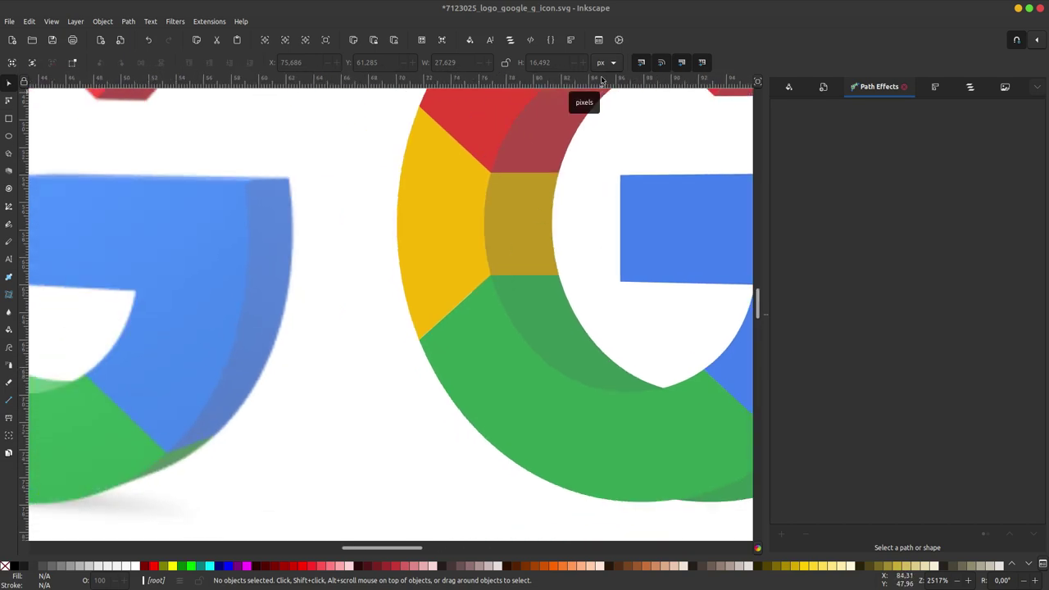
key(minus)
key(minus)
key(minus)
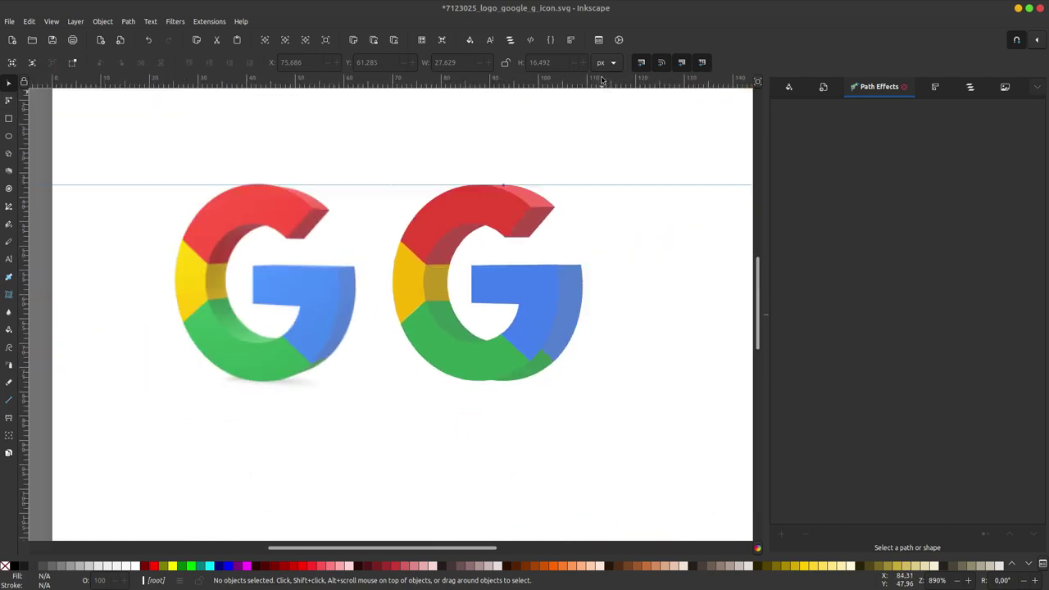
scroll(256, 333, up, 2)
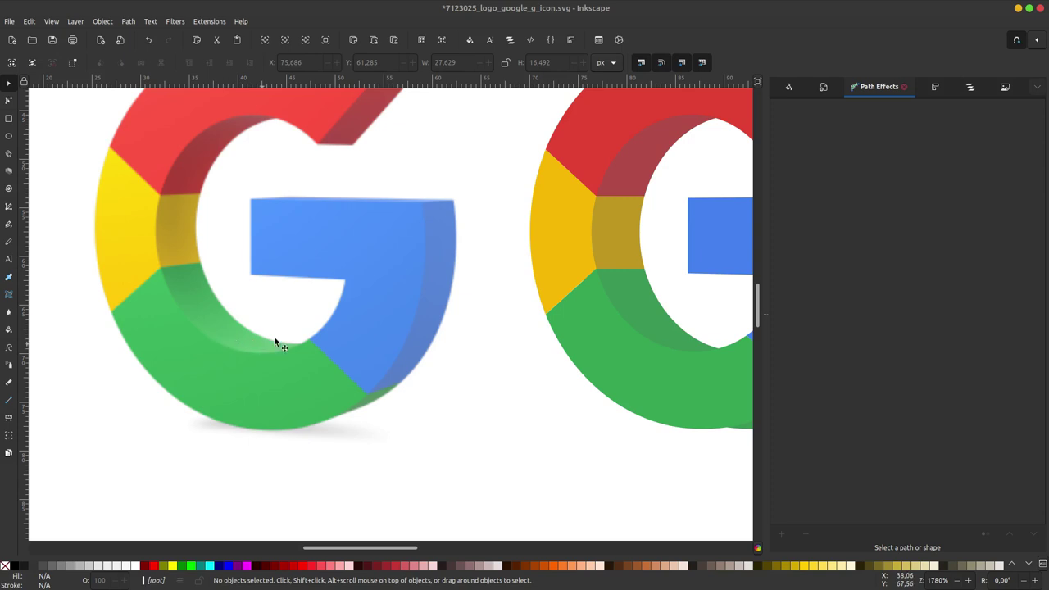
scroll(368, 320, right, 1)
click(598, 293)
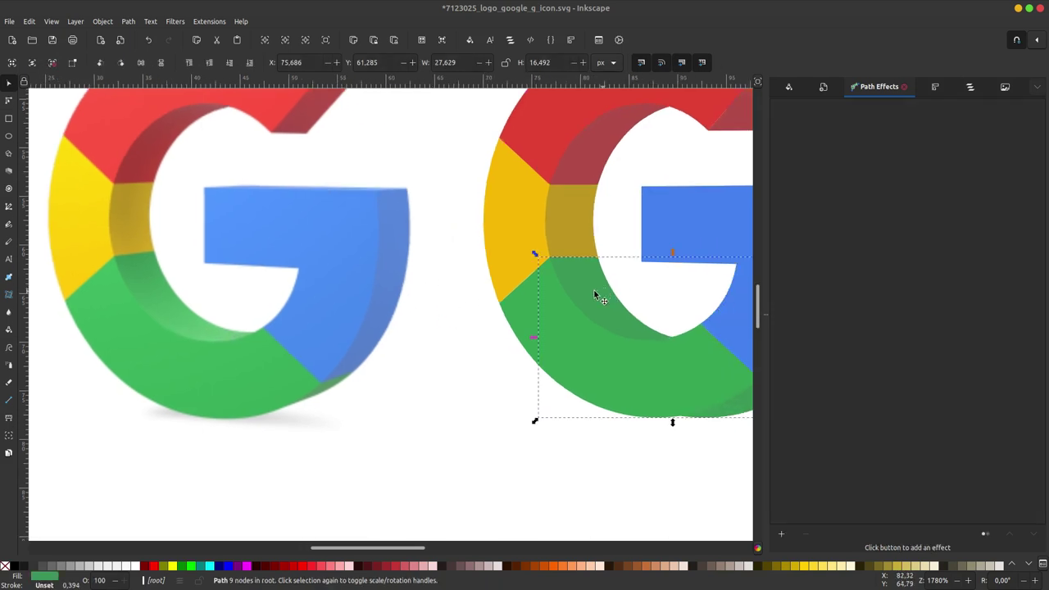
click(10, 279)
drag(573, 257, 616, 321)
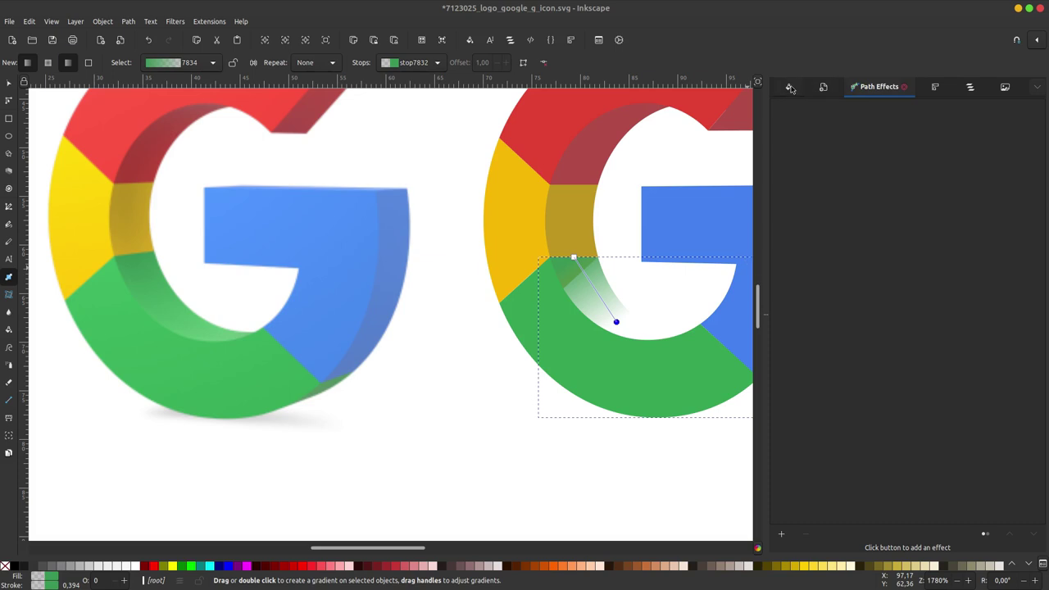
Make the gradient's end stop fully opaque, sample the green, and darken the start stop
key(ctrl+shift+f)
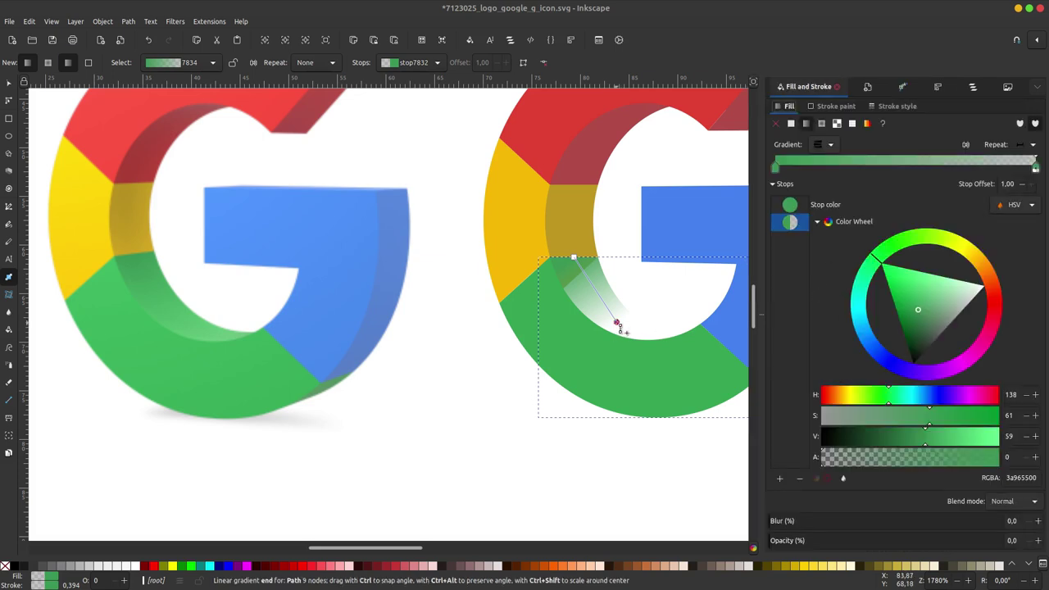
drag(884, 456, 1003, 456)
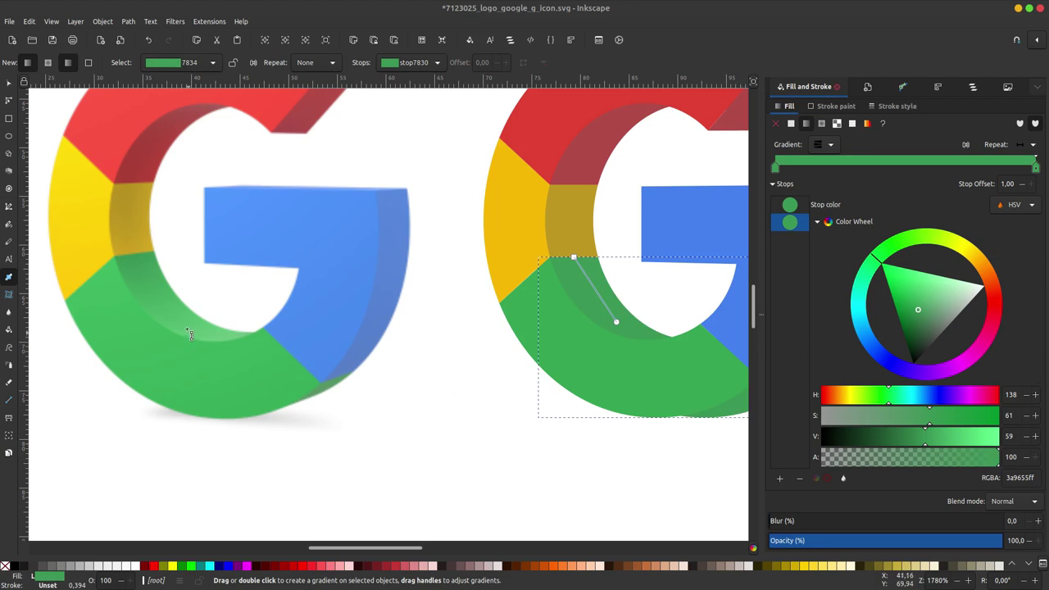
click(844, 482)
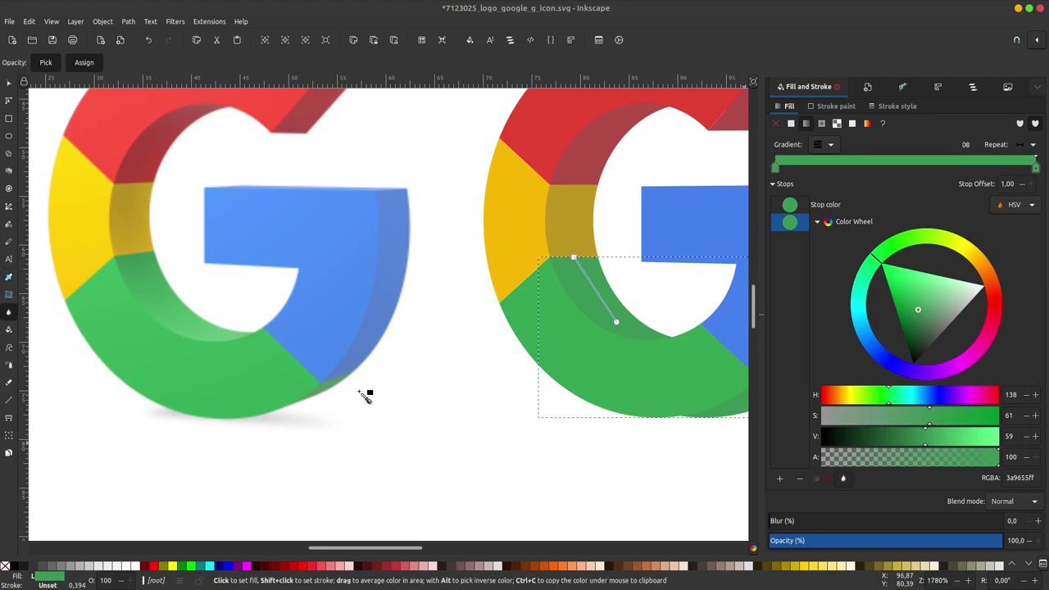
click(231, 339)
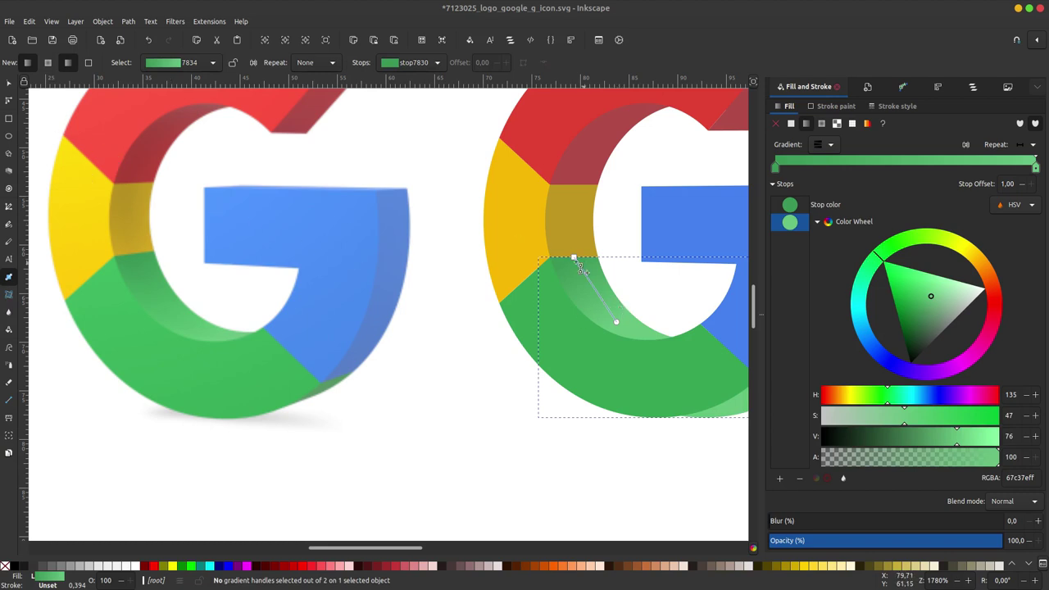
click(575, 258)
drag(920, 320, 915, 328)
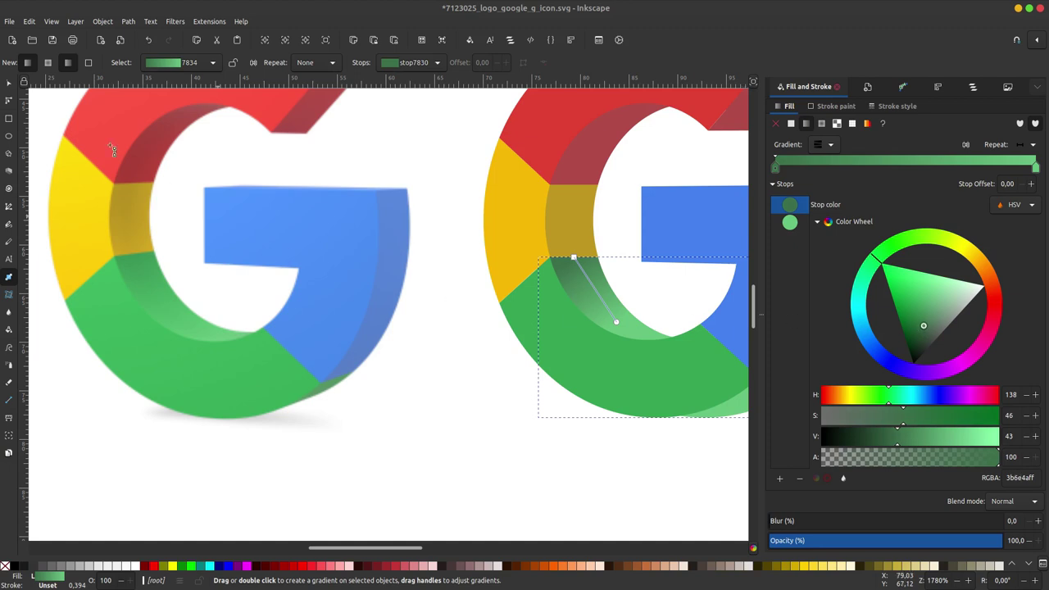
key(s)
key(Escape)
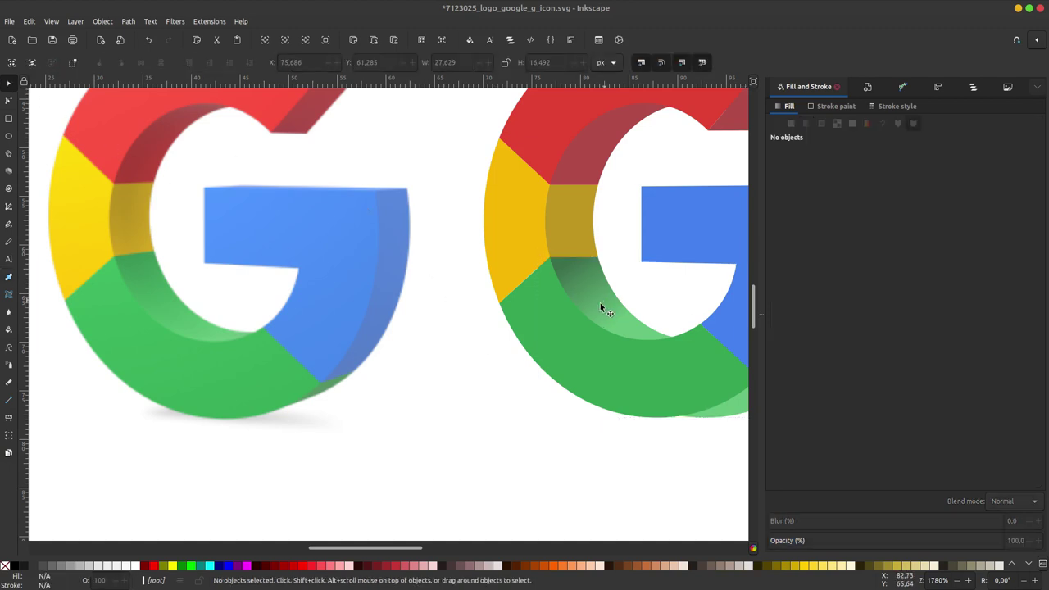
Adjust the start stop again by darkening it and resampling the G's green
scroll(528, 324, right, 4)
scroll(529, 324, left, 2)
scroll(560, 351, right, 1)
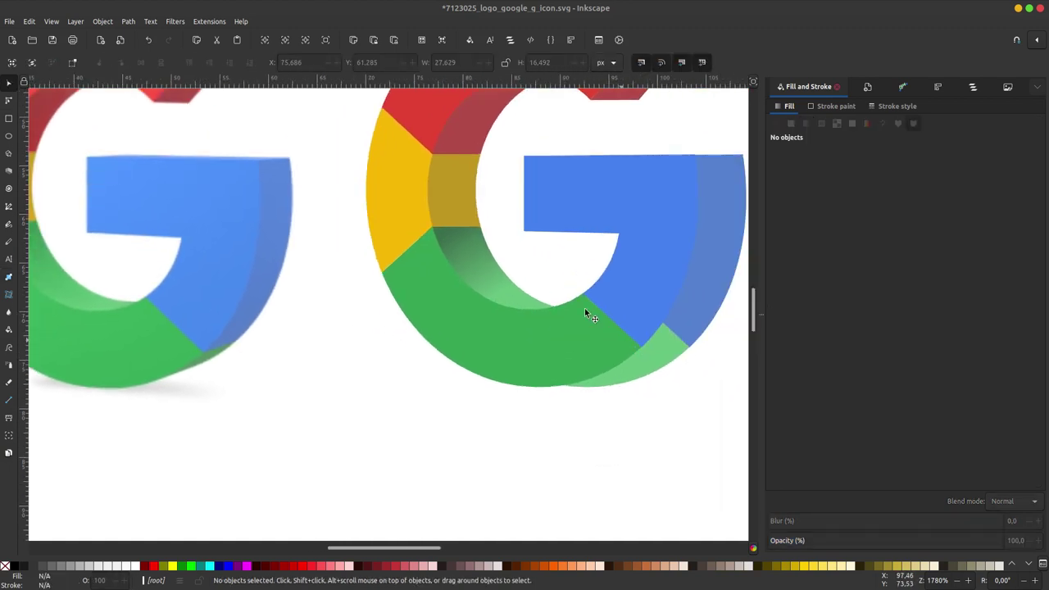
scroll(584, 308, left, 2)
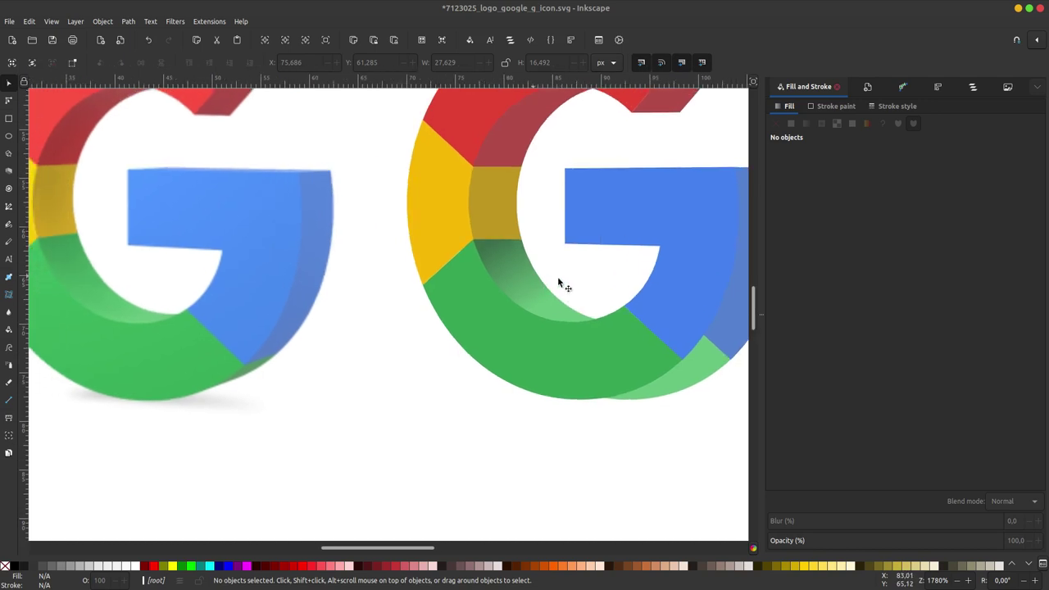
click(558, 280)
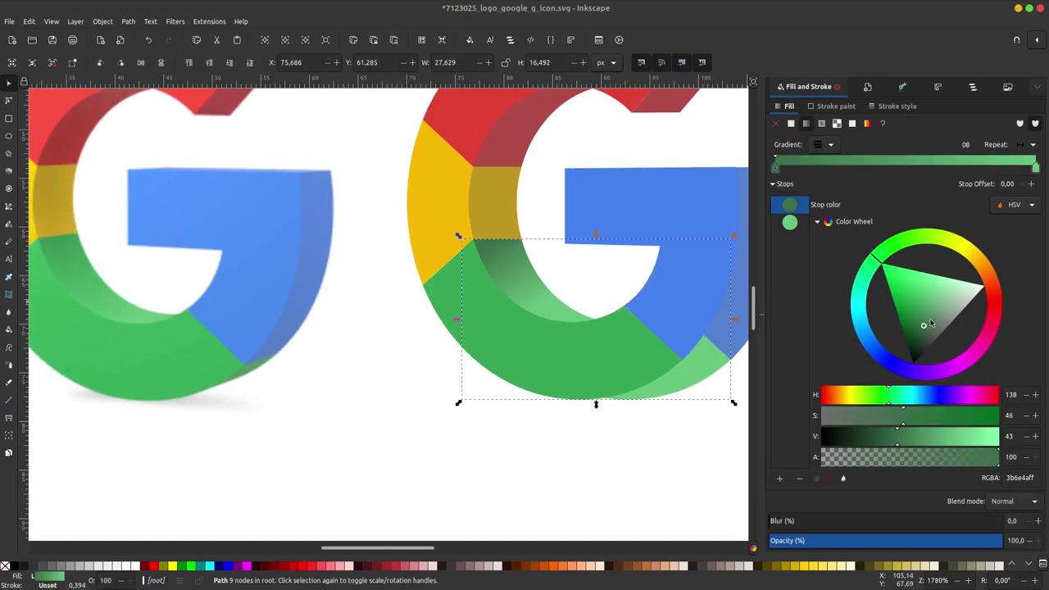
drag(930, 323, 931, 333)
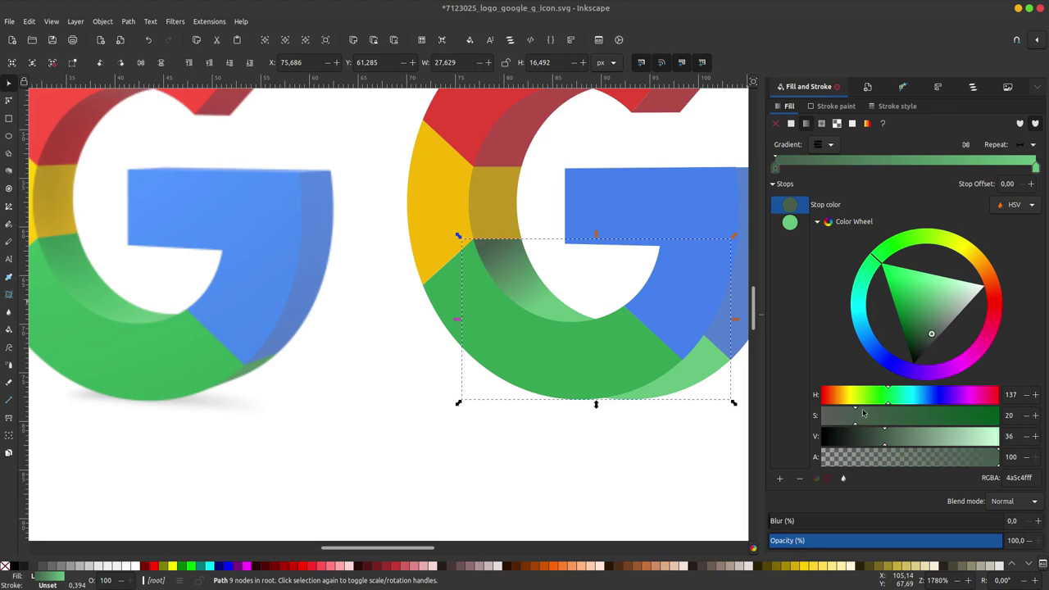
click(843, 479)
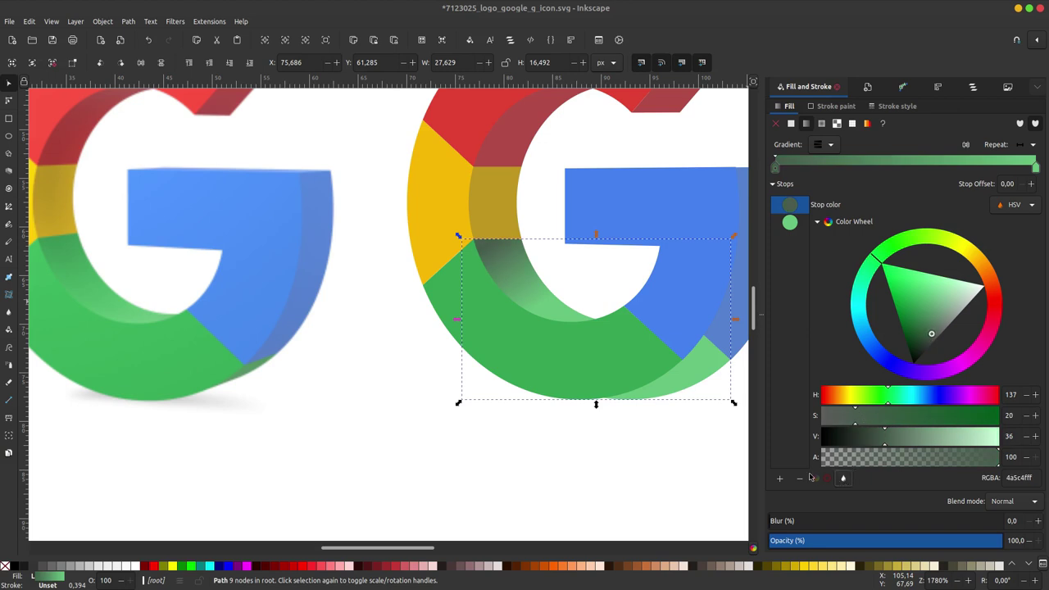
click(47, 237)
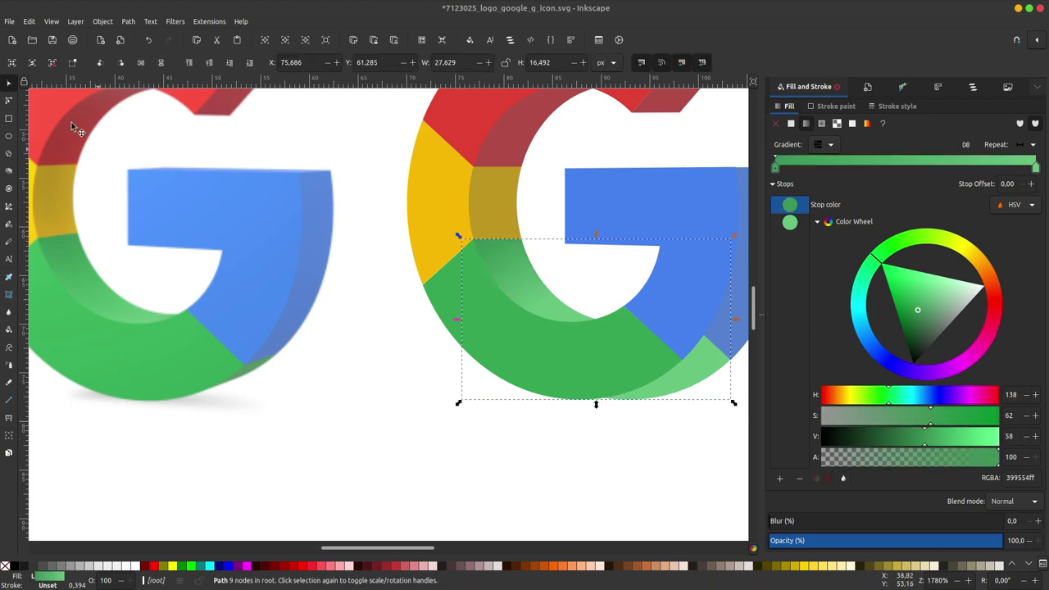
key(Escape)
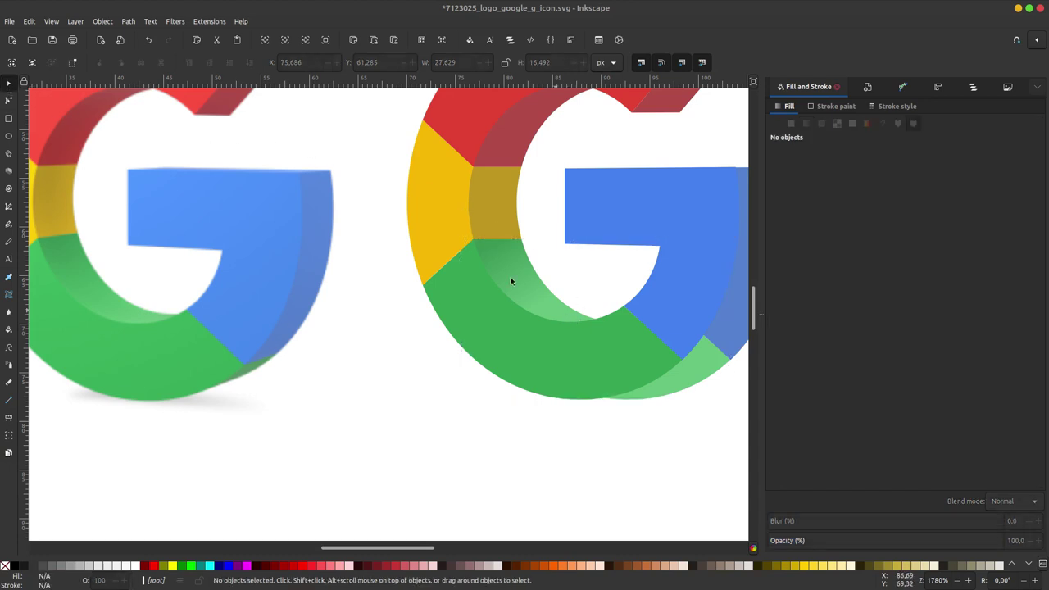
scroll(609, 333, down, 1)
scroll(609, 333, right, 1)
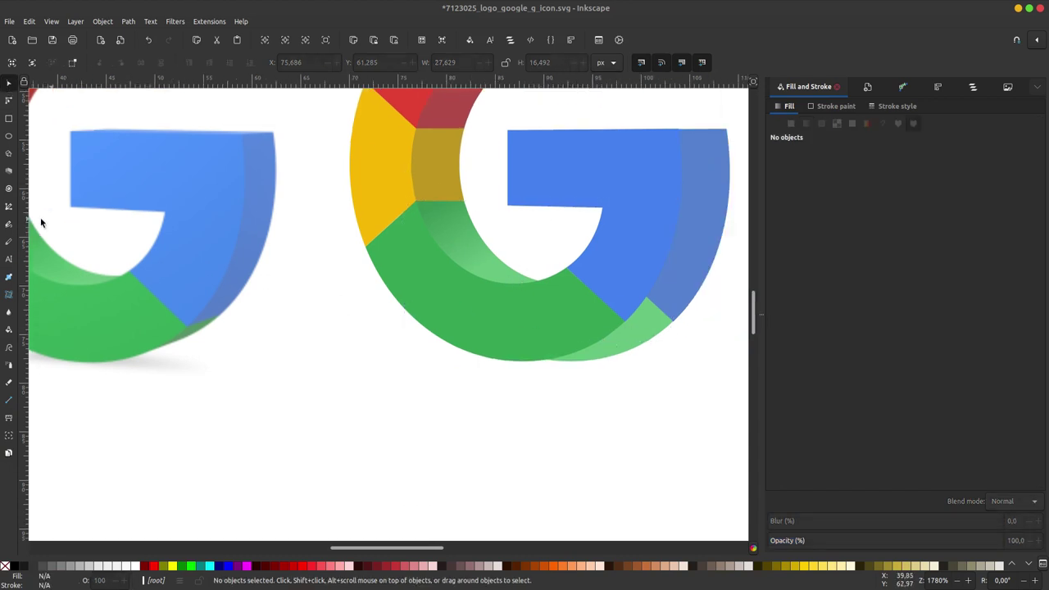
Pen-draw a patch over the blue section's lower-right corner and fill it with the G's blue
click(11, 208)
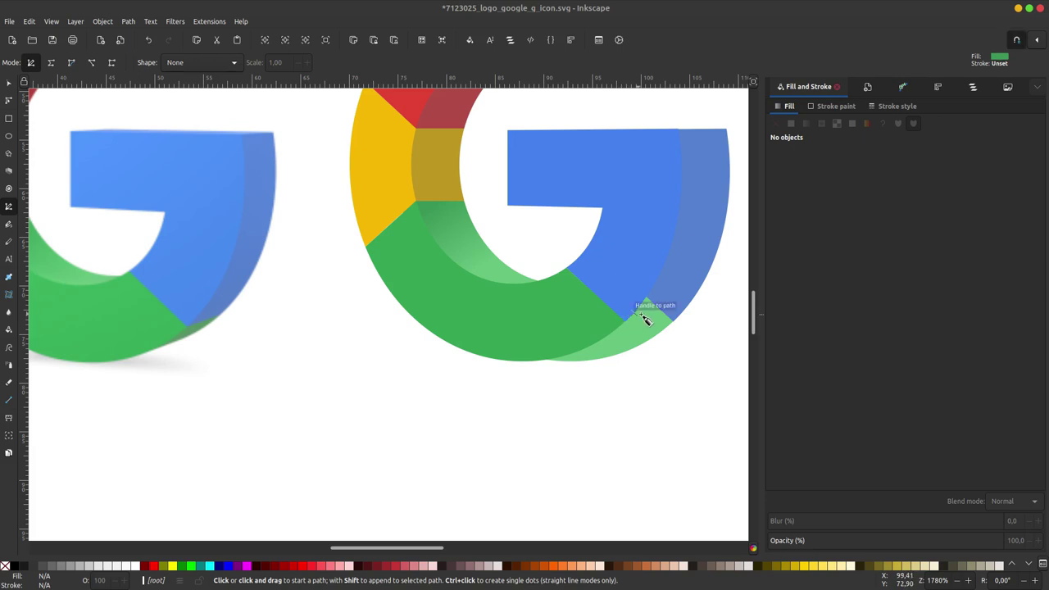
click(625, 321)
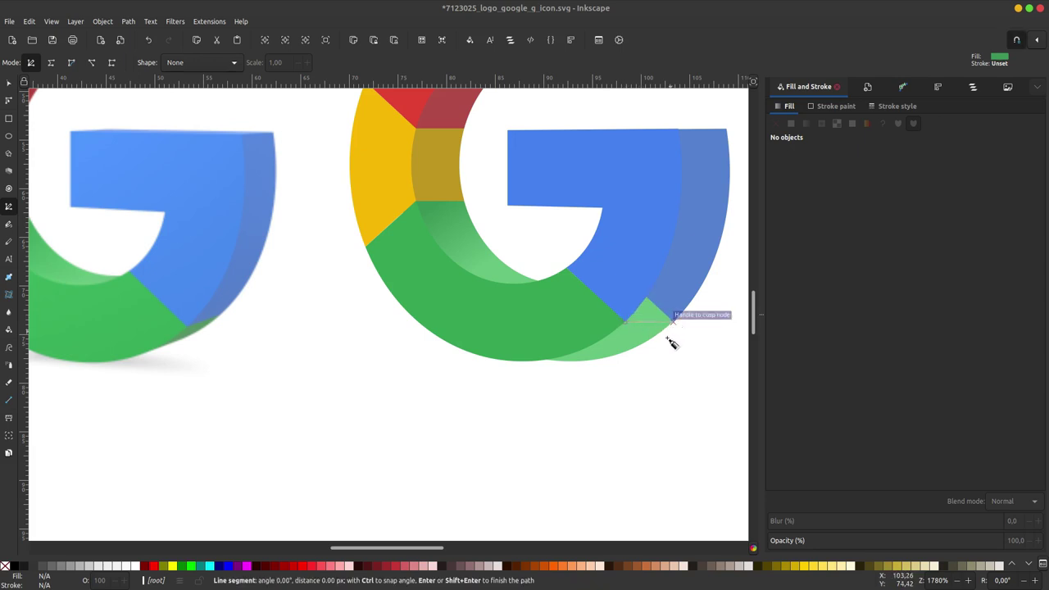
click(668, 340)
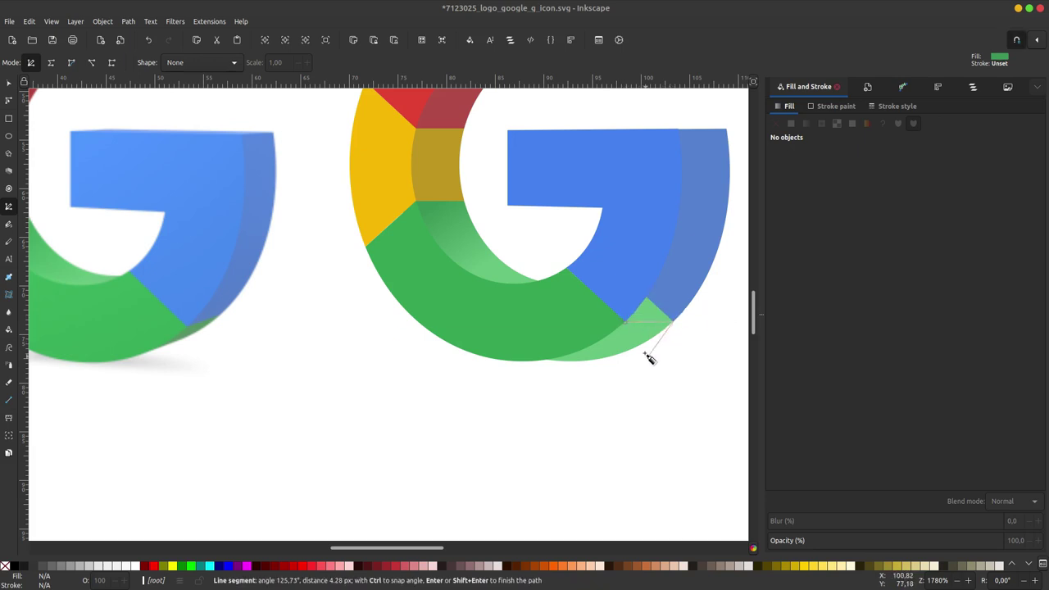
click(698, 293)
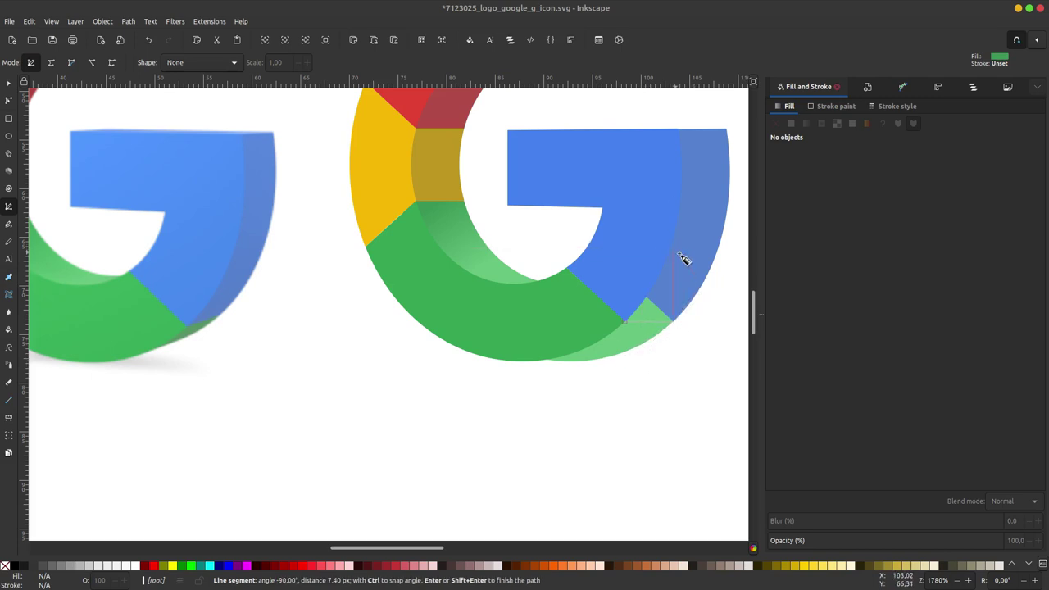
click(687, 252)
click(634, 245)
click(626, 319)
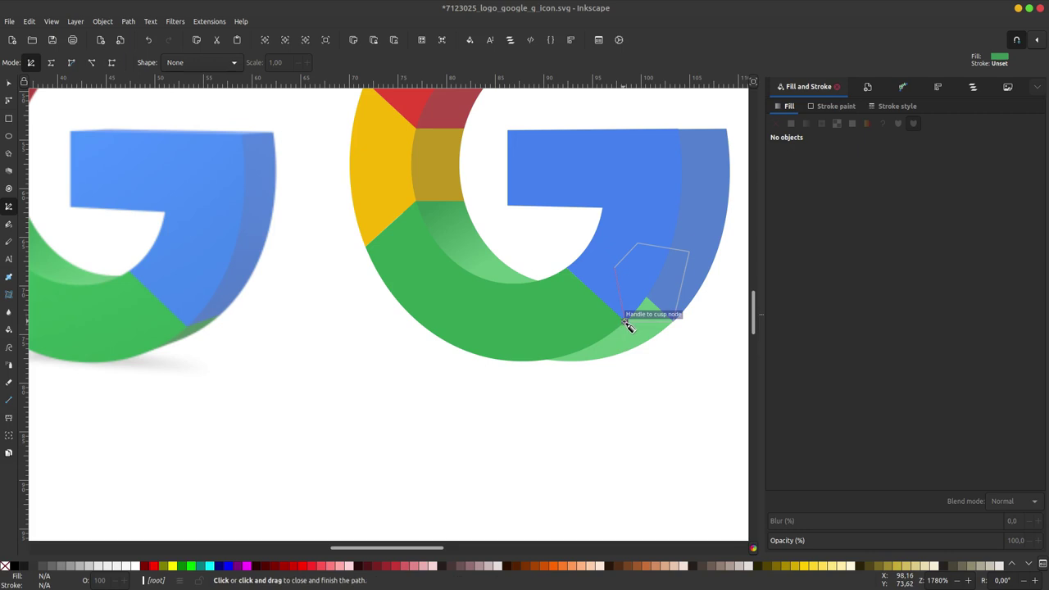
click(9, 312)
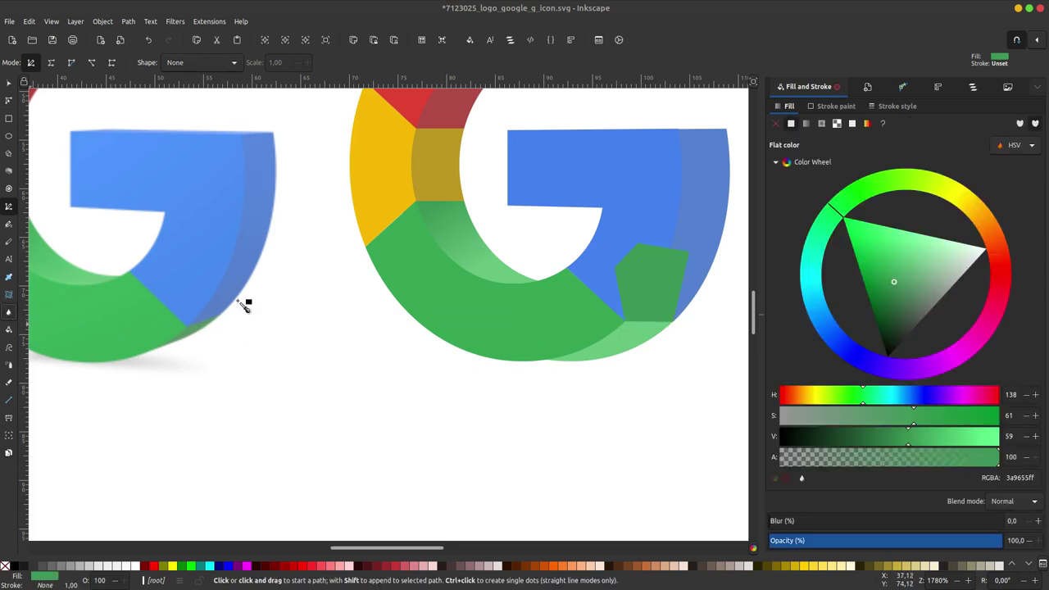
click(714, 229)
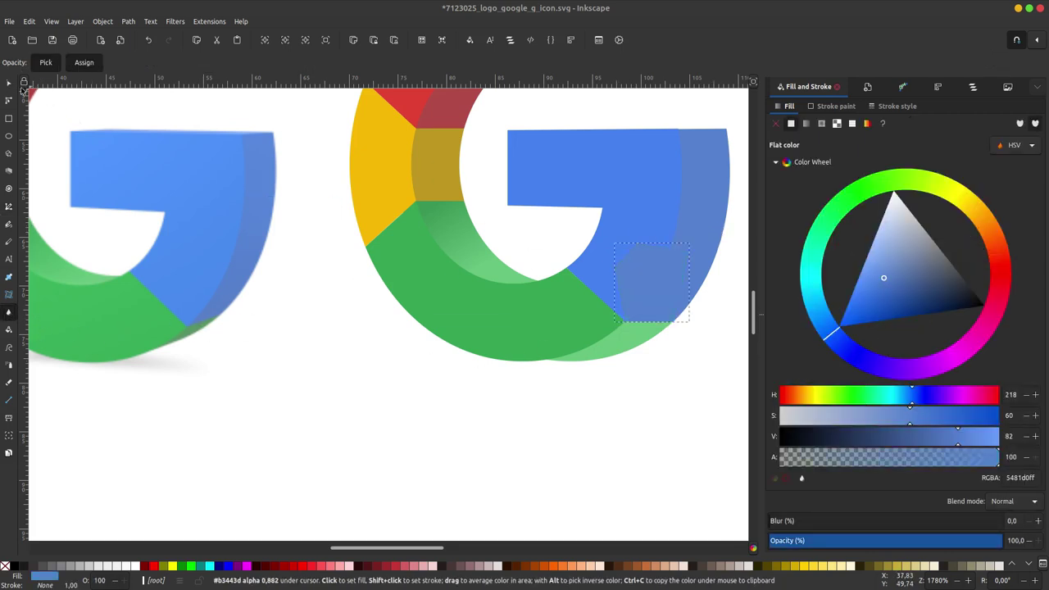
Union the patch with the blue G body and raise it above the green section
key(s)
shift+click(717, 211)
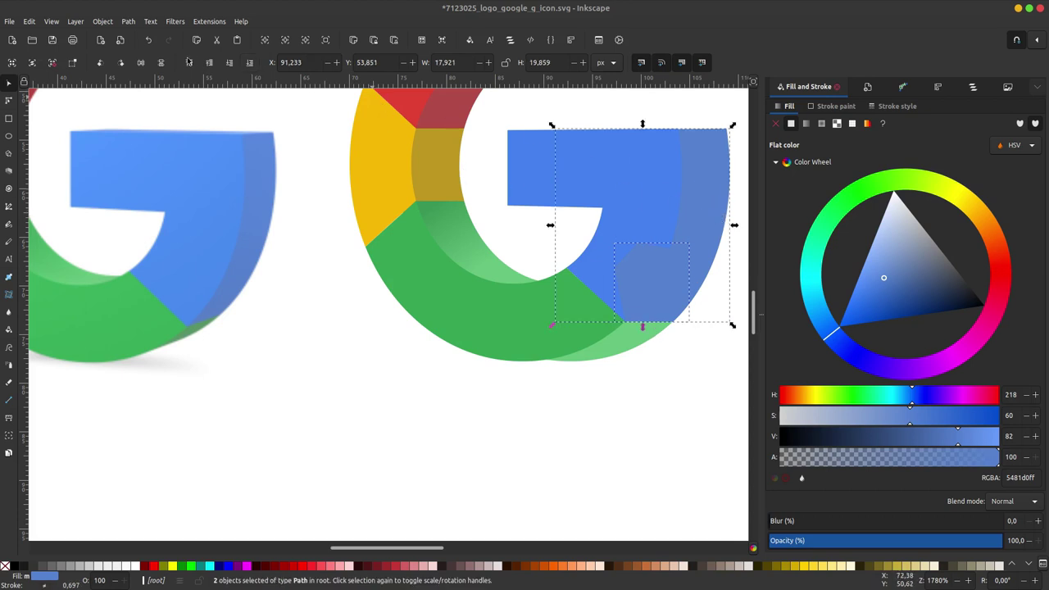
click(129, 21)
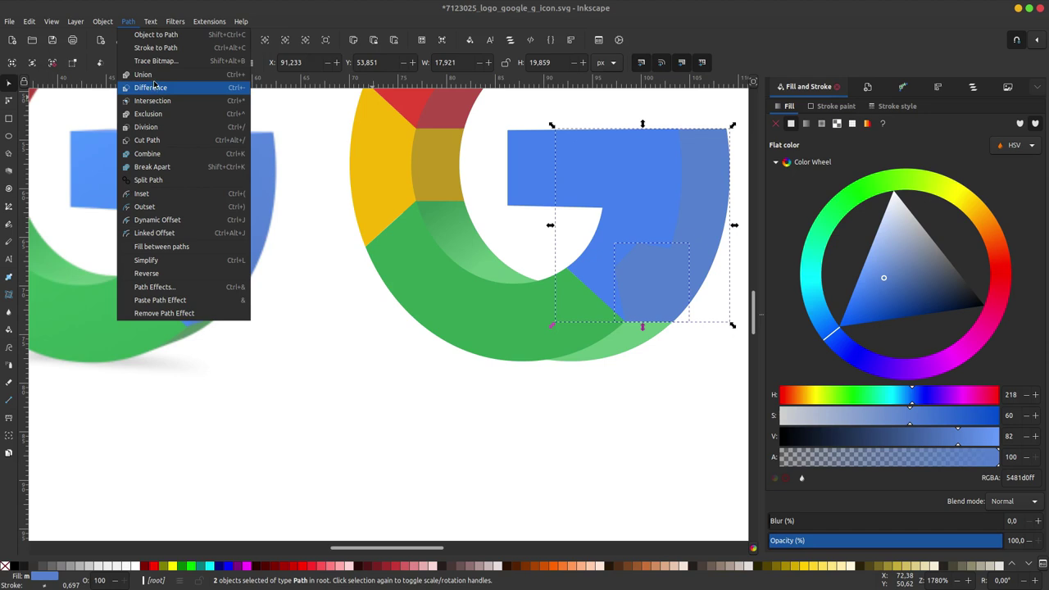
click(212, 131)
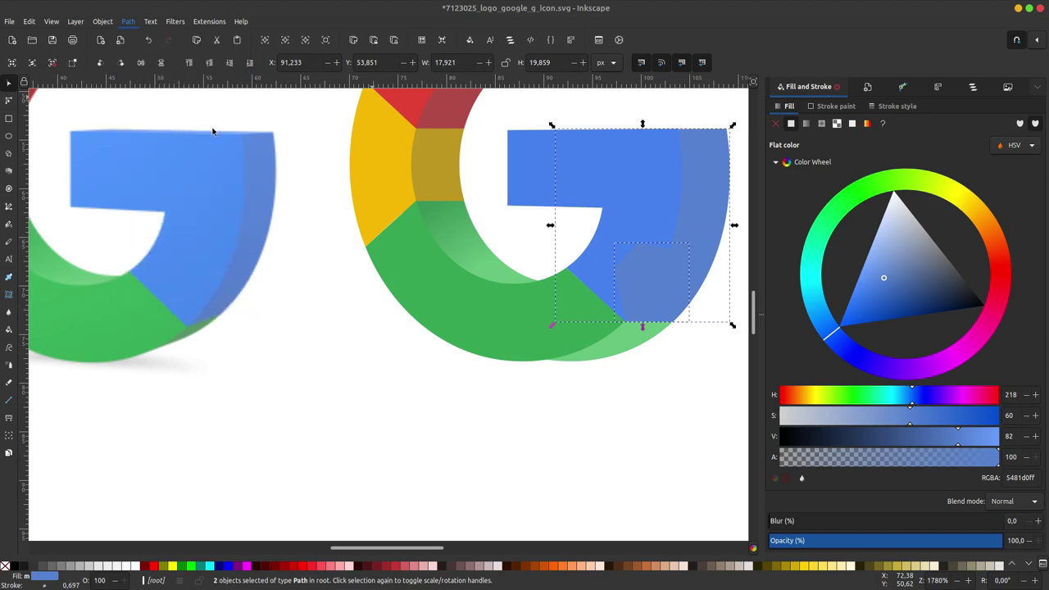
click(209, 63)
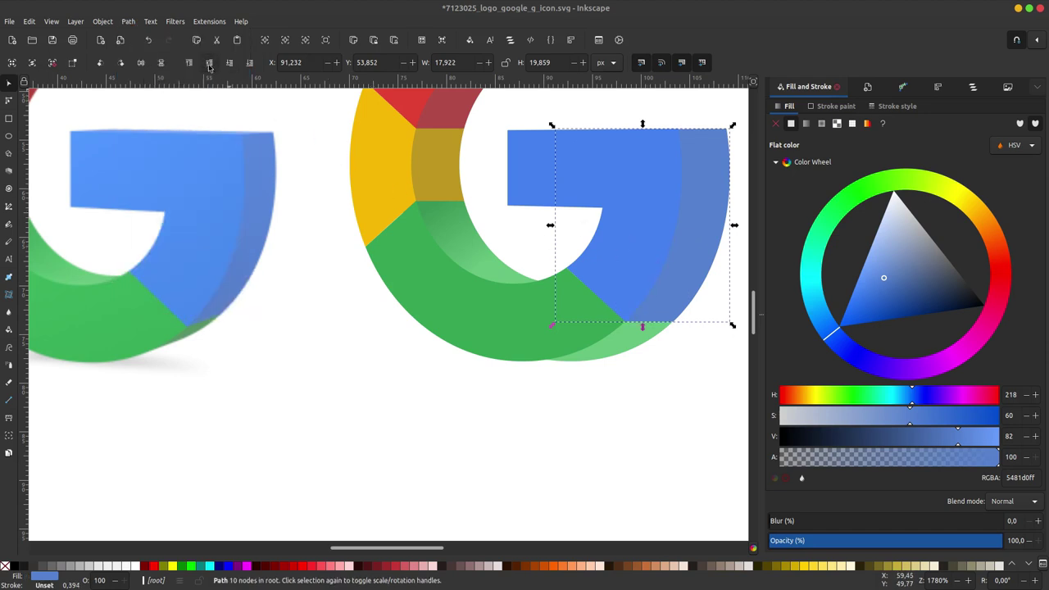
click(613, 373)
click(621, 349)
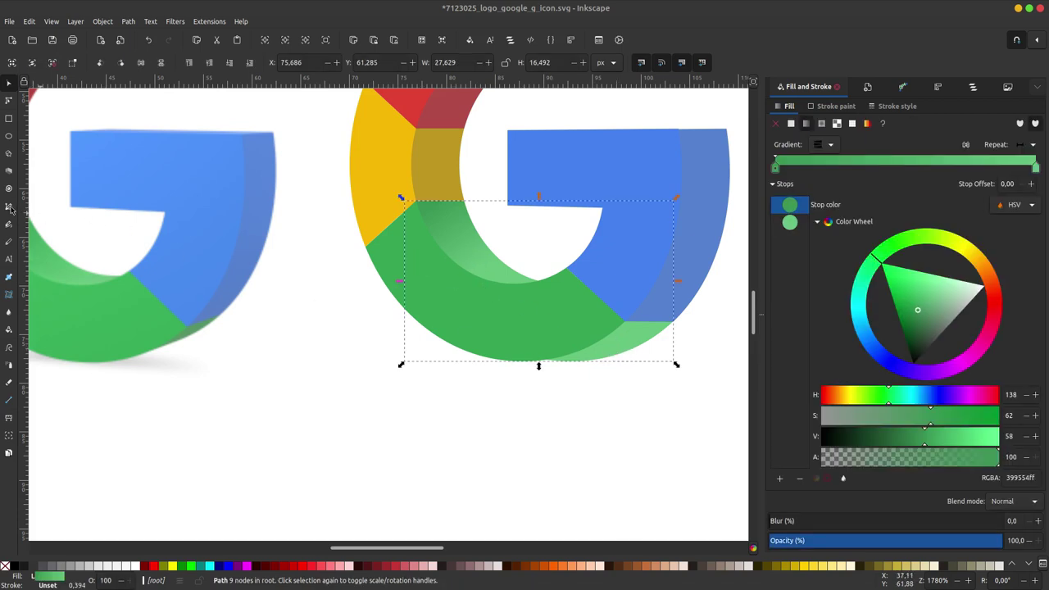
Pen-draw a lower side-face shape under the green section and fill it with the G's green
key(b)
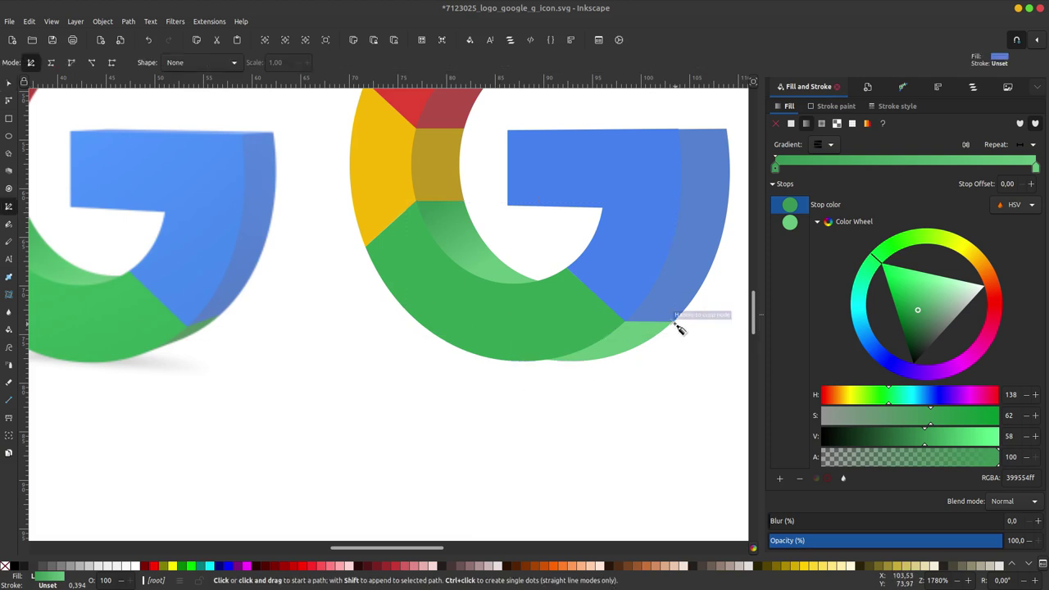
click(673, 321)
click(673, 371)
click(633, 404)
click(514, 404)
click(509, 348)
click(563, 322)
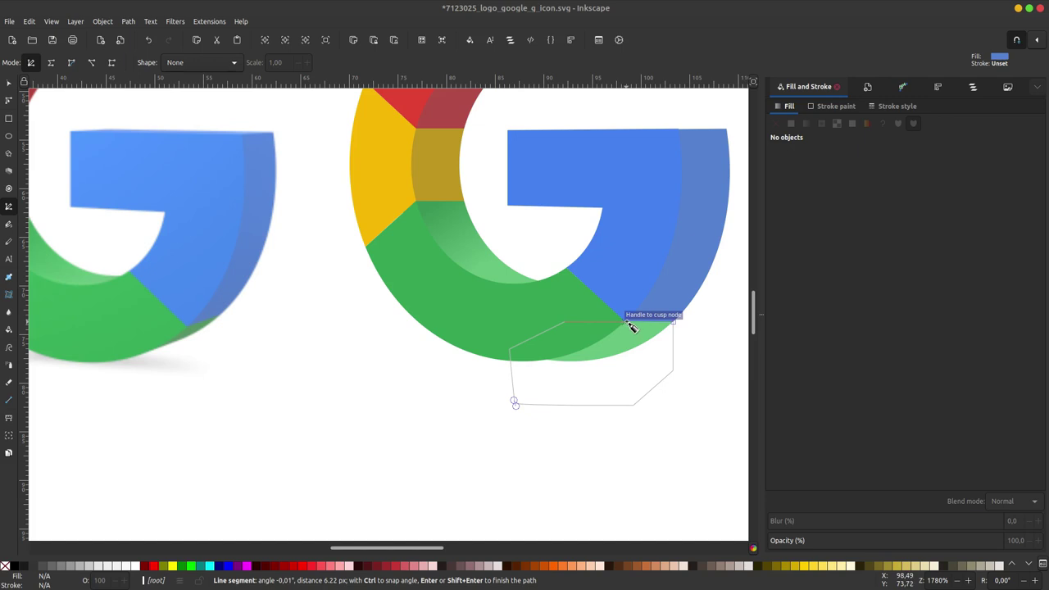
click(674, 322)
key(d)
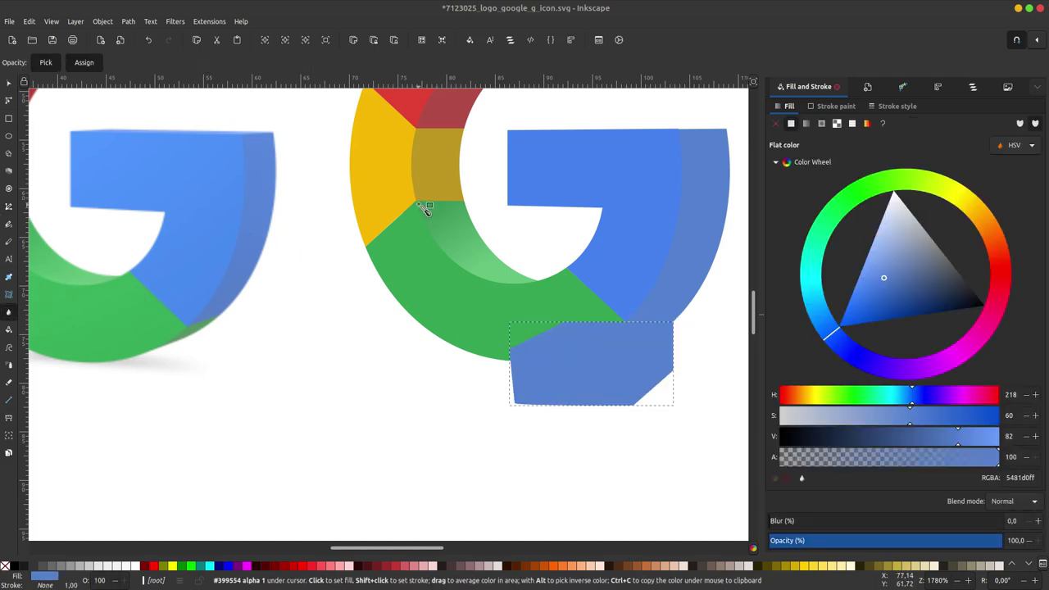
click(424, 208)
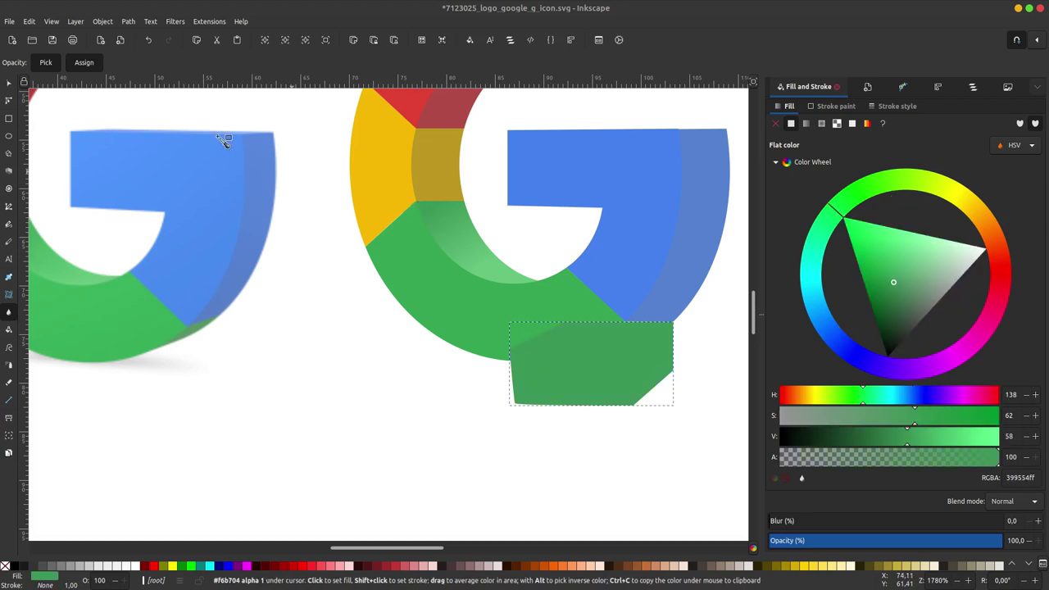
Intersect it with the light green inner band and lower the result one step
click(9, 83)
click(472, 245)
key(ctrl)
ctrl+click(490, 267)
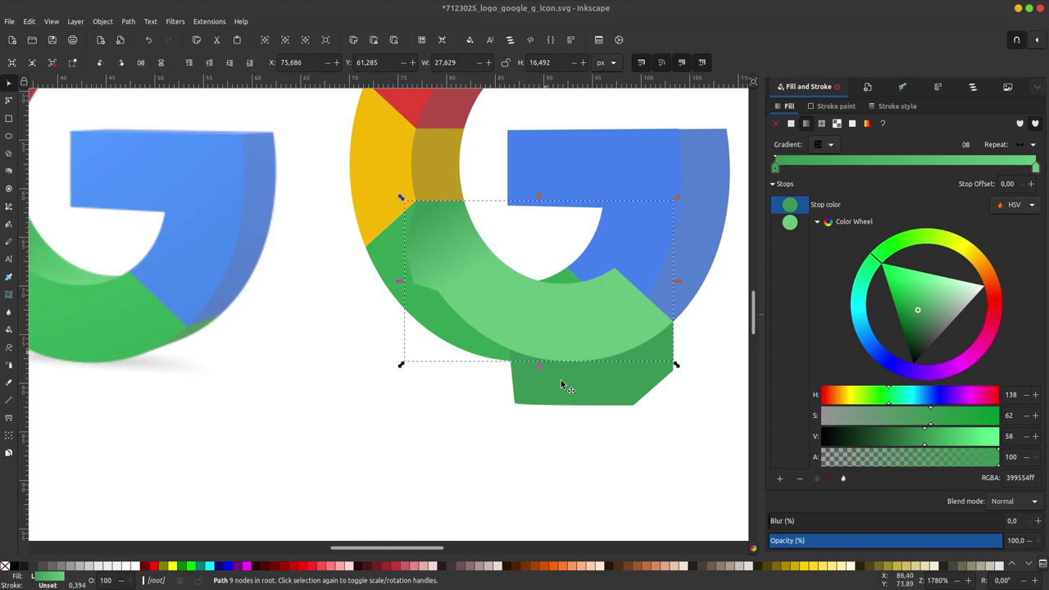
shift+click(621, 395)
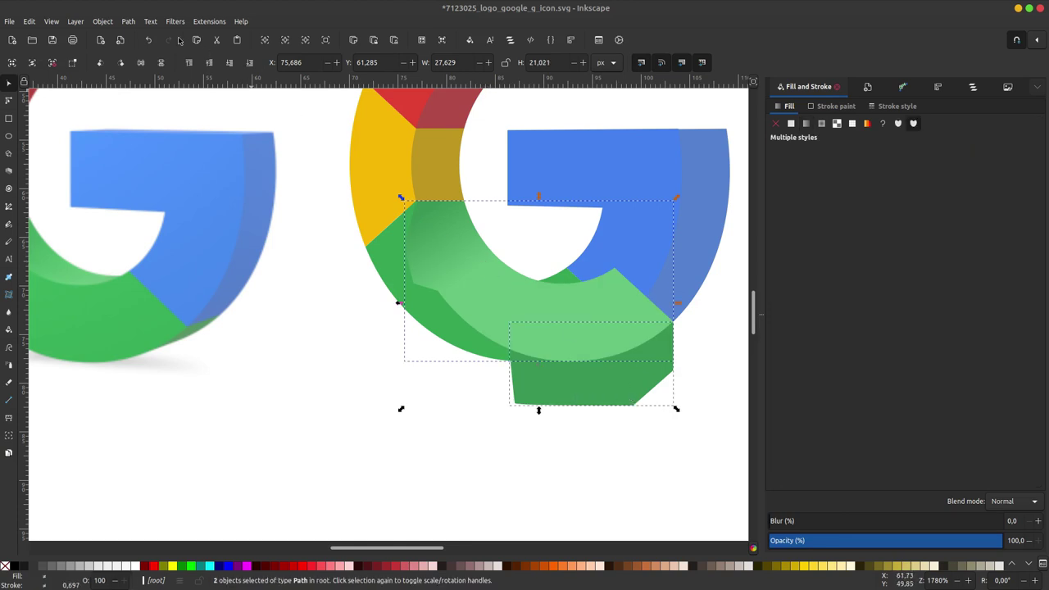
click(128, 21)
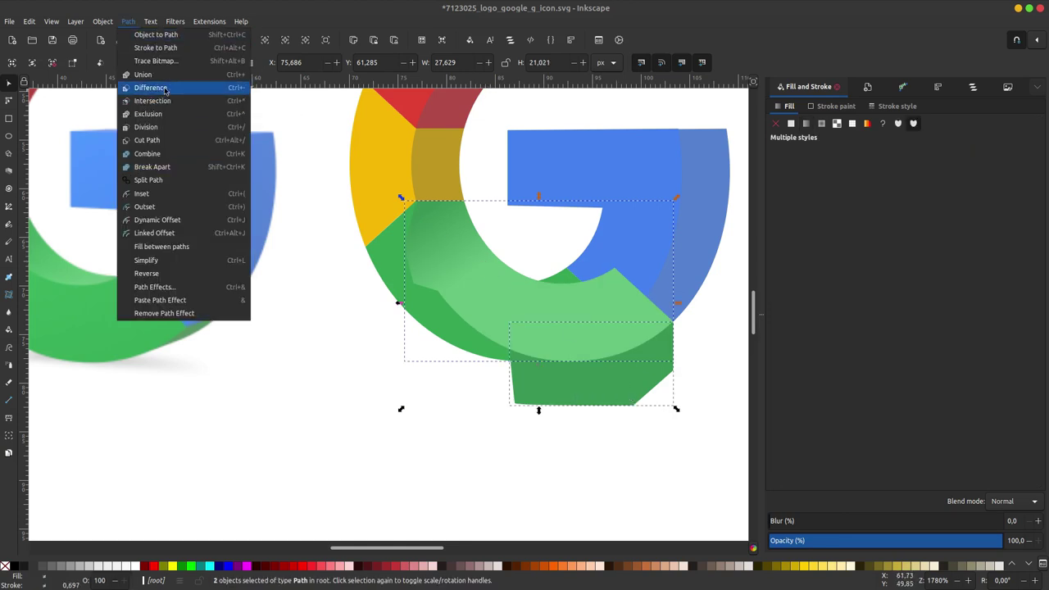
click(164, 100)
click(616, 388)
click(605, 325)
click(230, 67)
click(474, 413)
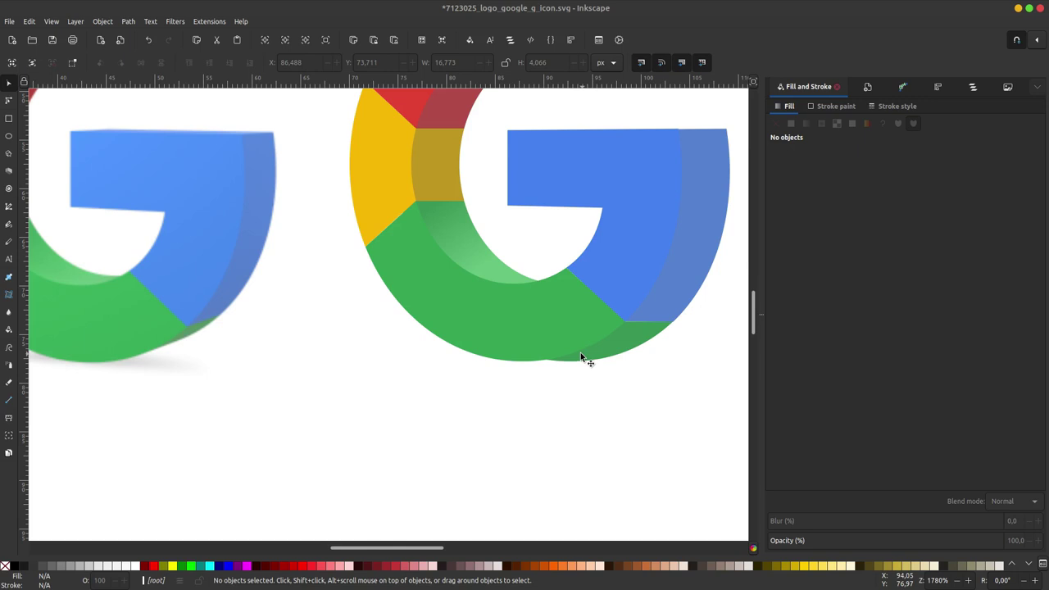
Place a horizontal guide at the green section's bottom edge
scroll(580, 352, up, 2)
drag(568, 81, 450, 369)
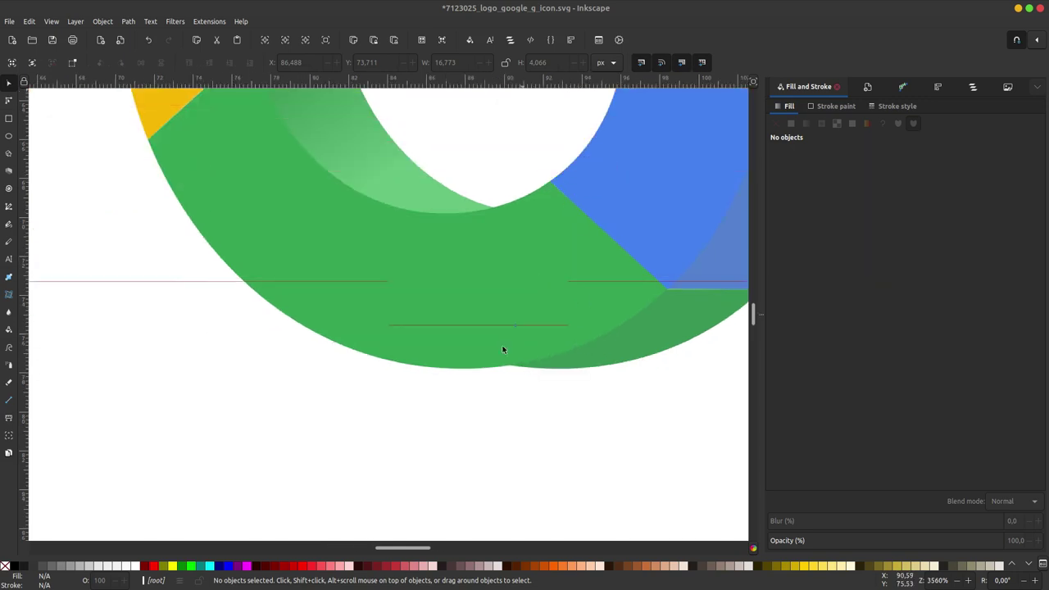
scroll(509, 369, up, 2)
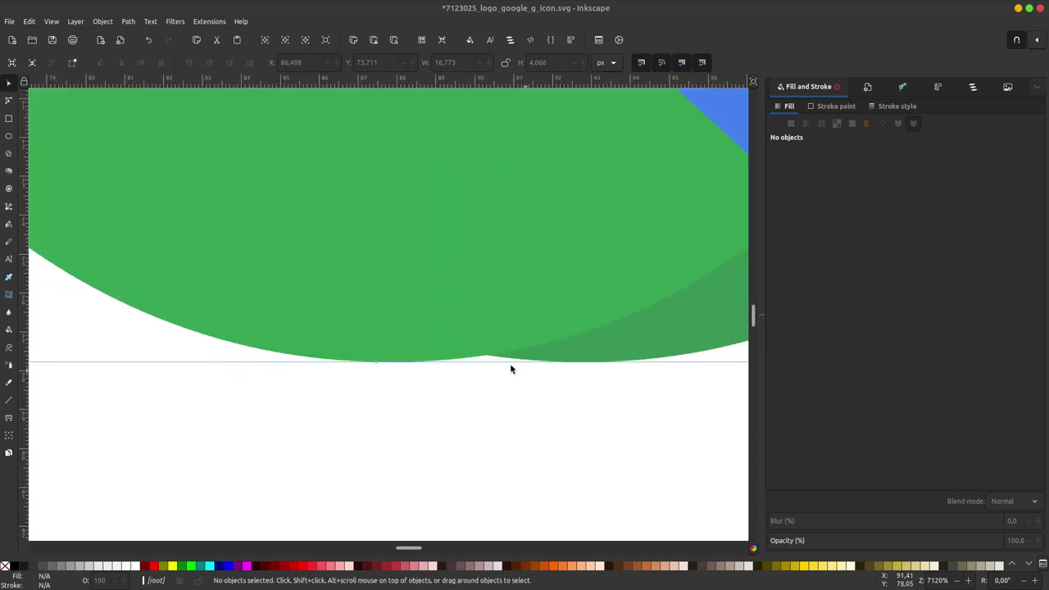
Draw a four-corner green patch on the guide and lower it behind the green arc
click(375, 361)
click(576, 361)
click(569, 276)
click(386, 281)
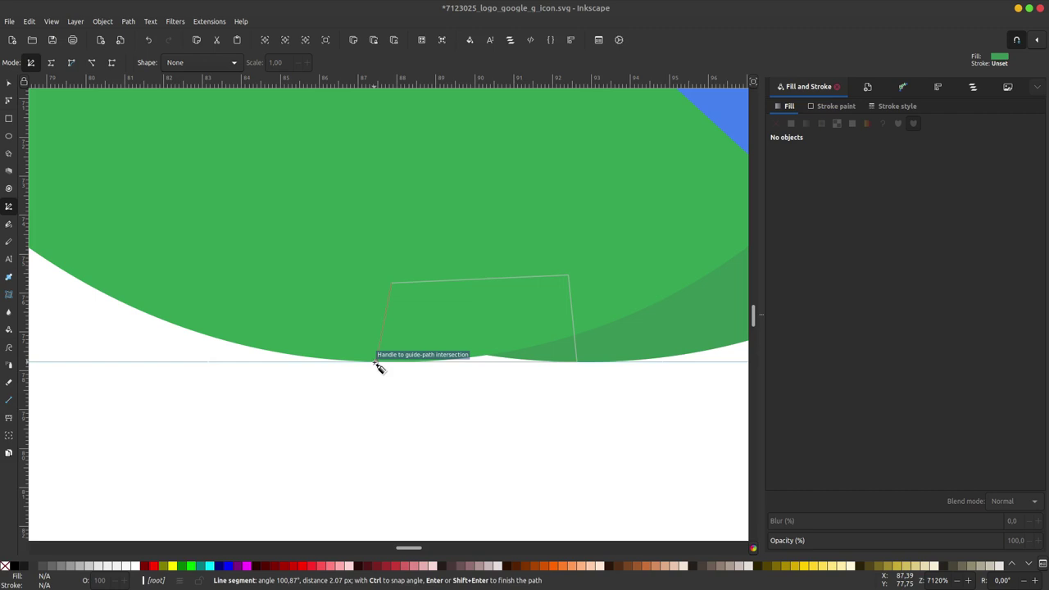
click(375, 361)
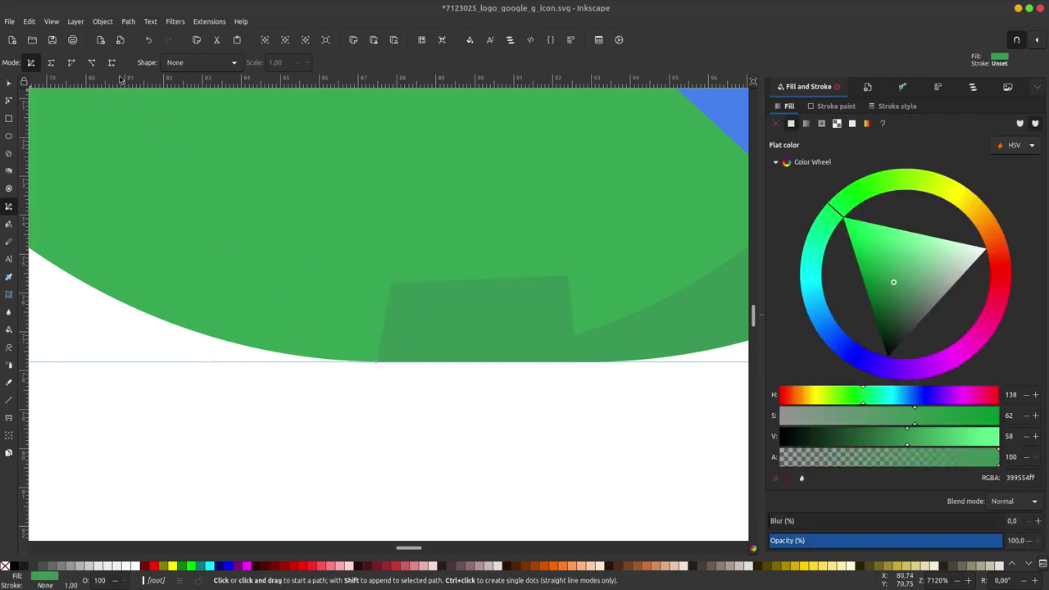
click(9, 83)
click(230, 67)
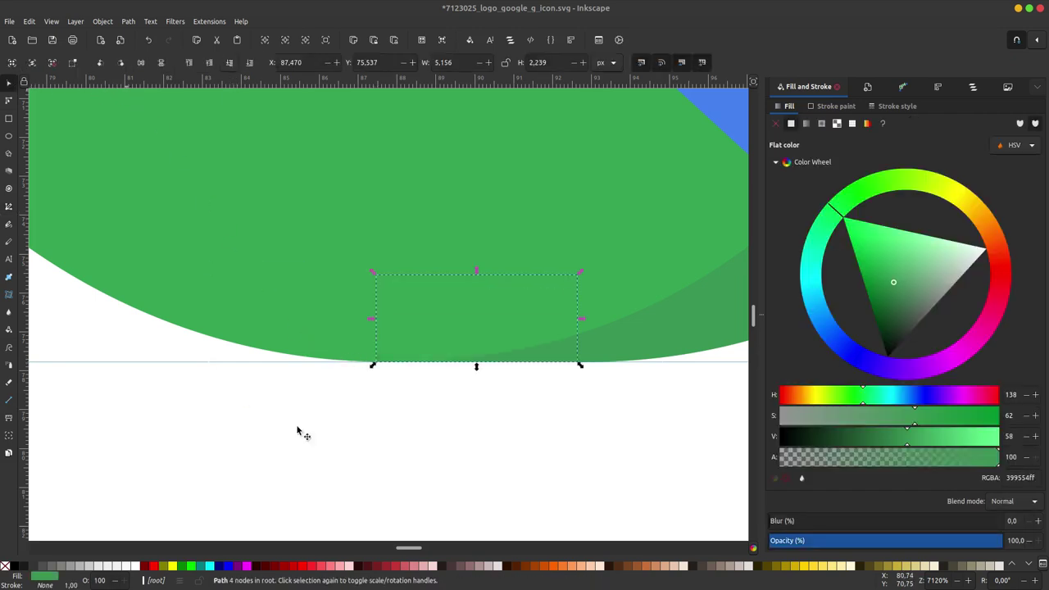
click(376, 371)
key(minus)
key(minus)
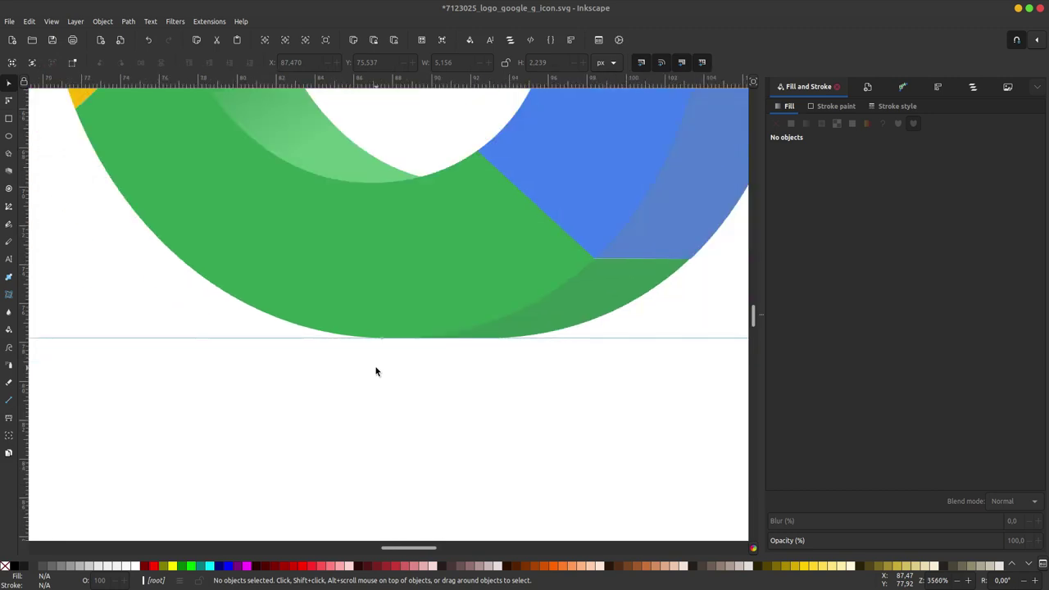
key(minus)
key(minus)
scroll(468, 312, up, 2)
scroll(516, 287, right, 2)
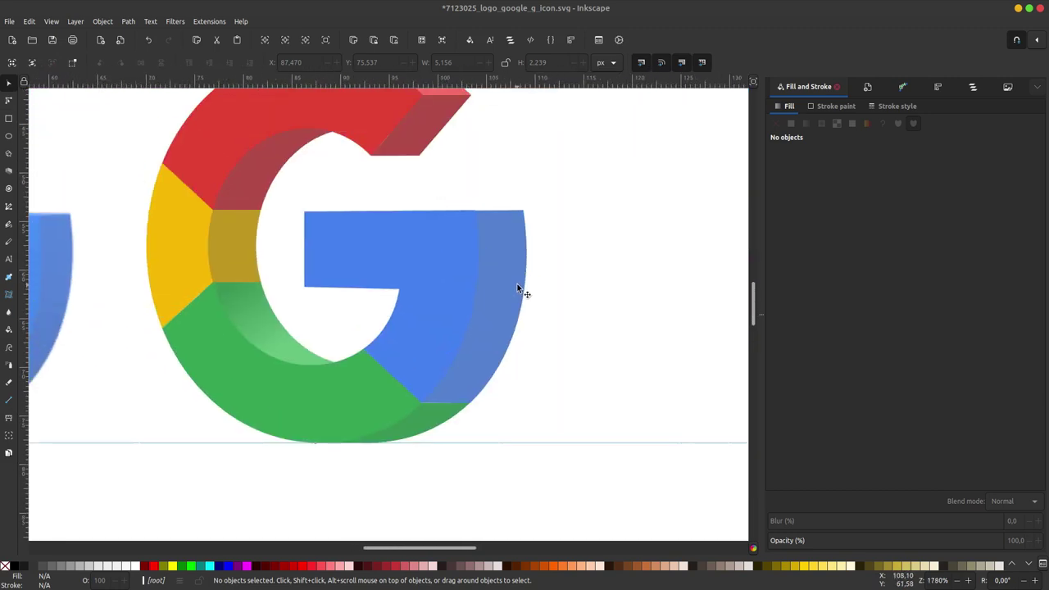
Give the blue side face a linear gradient, end stop opaque and start stop darkened to 5c83cfff
click(517, 285)
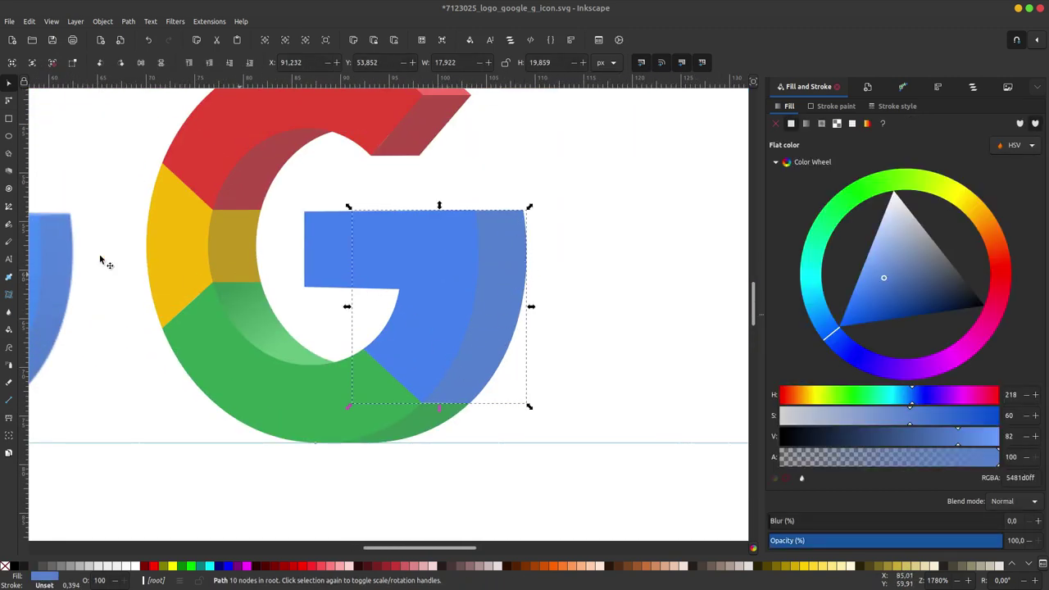
click(9, 276)
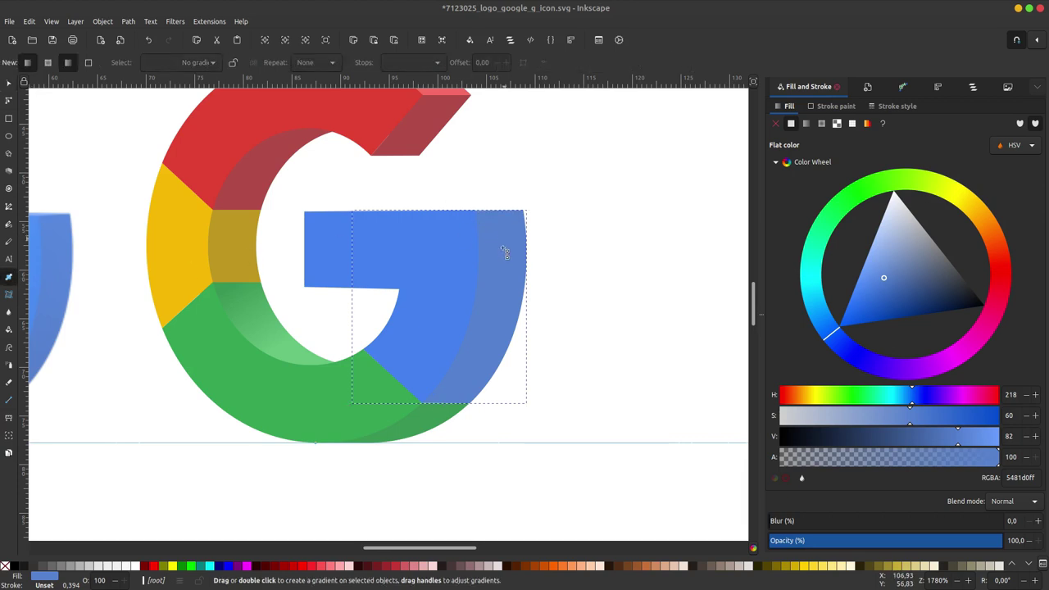
drag(502, 240, 494, 290)
drag(474, 375, 471, 373)
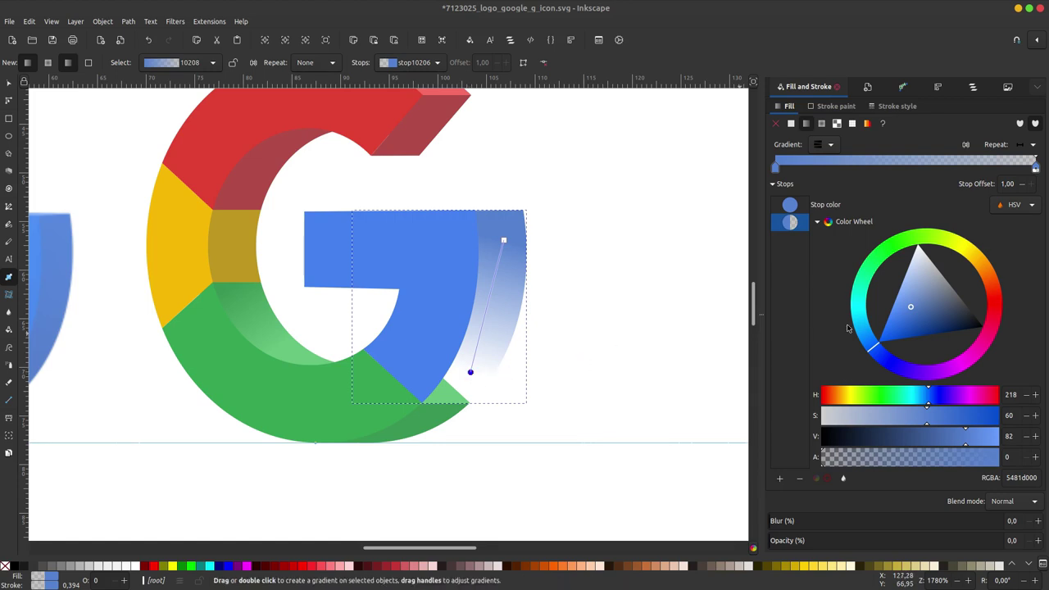
drag(882, 458, 1044, 455)
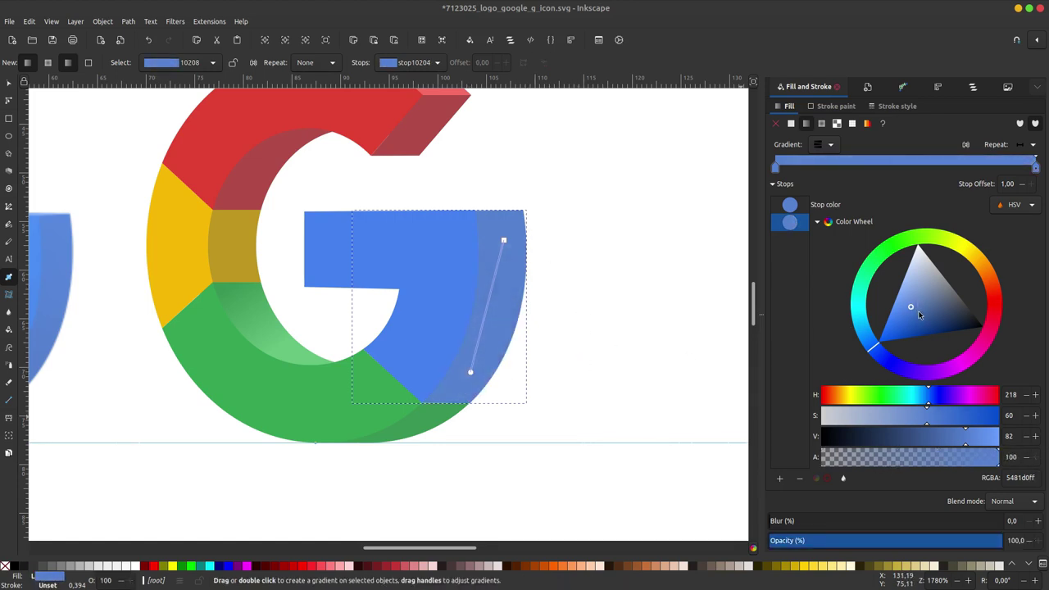
click(503, 240)
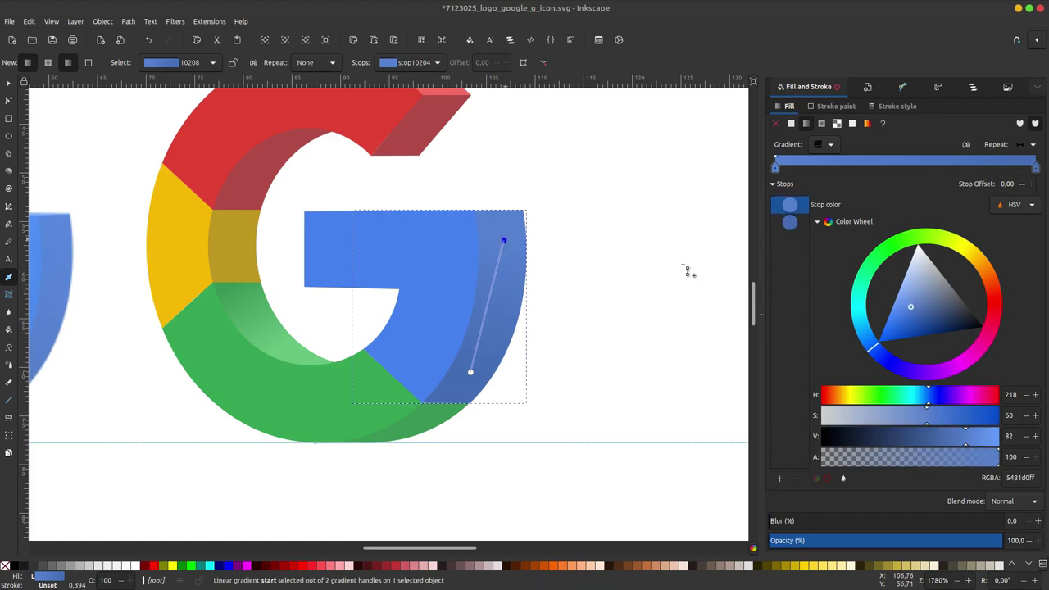
mouse_move(917, 304)
mouse_down()
mouse_move(922, 311)
mouse_move(914, 303)
mouse_up()
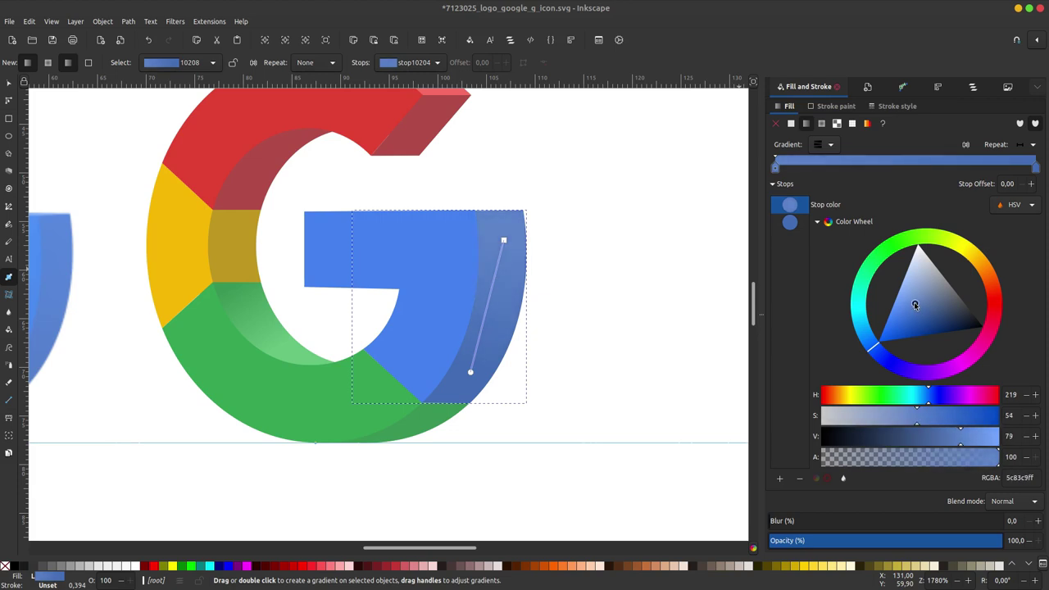
Zoom out to both logos and rubber-band select all 11 pieces of the rebuilt G
key(Escape)
key(s)
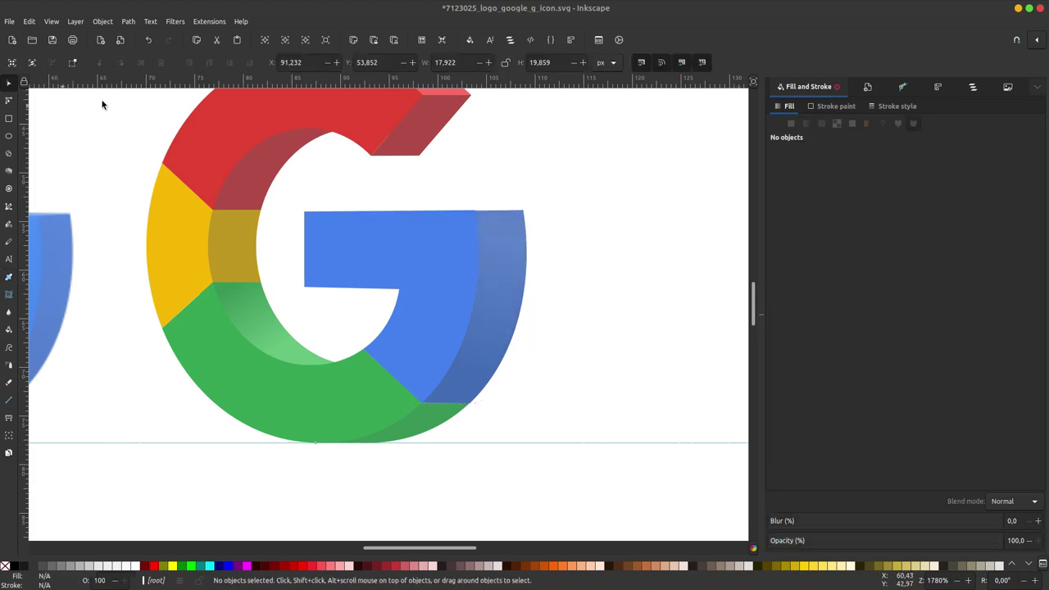
scroll(600, 204, left, 2)
ctrl+scroll(382, 332, down, 2)
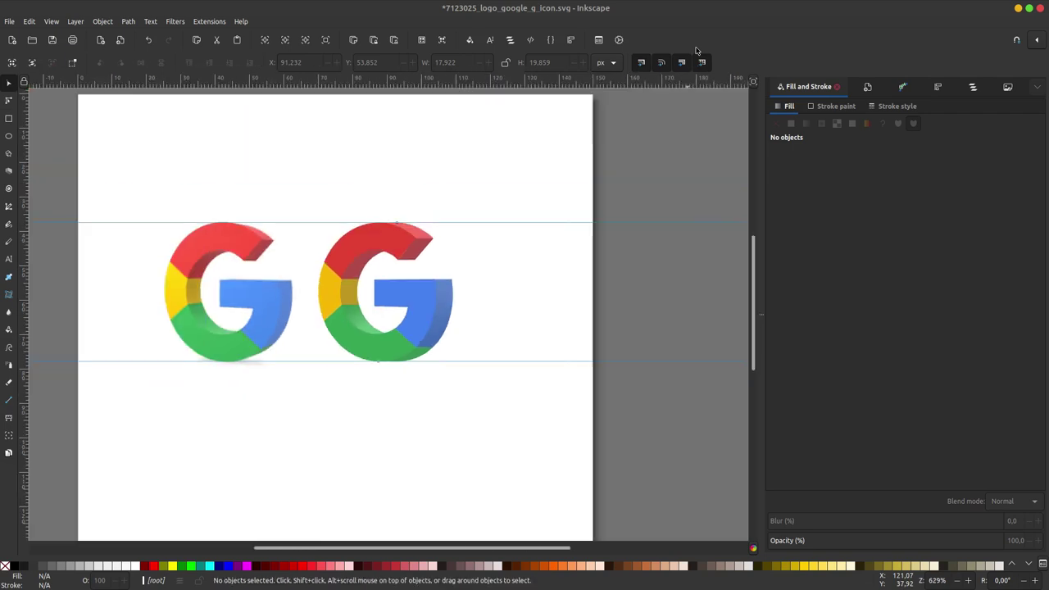
ctrl+scroll(718, 139, down, 1)
drag(716, 145, 391, 369)
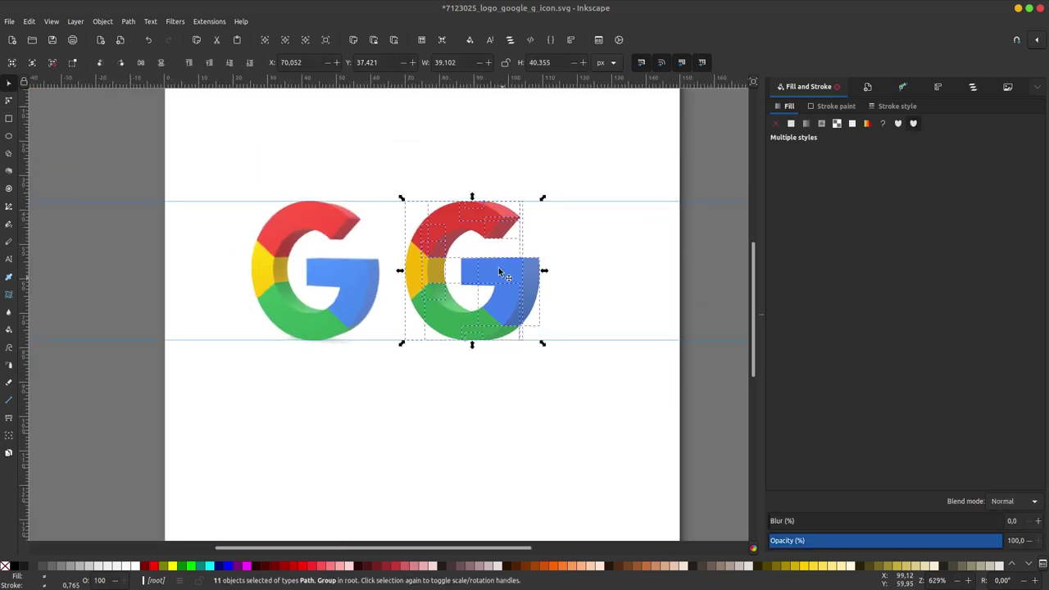
click(702, 171)
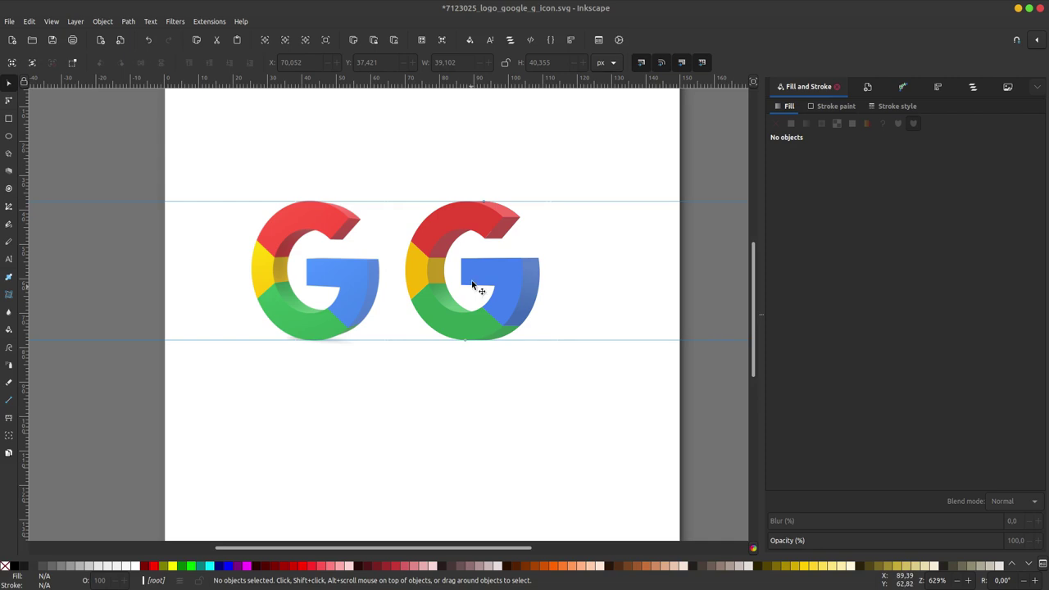
scroll(534, 288, left, 1)
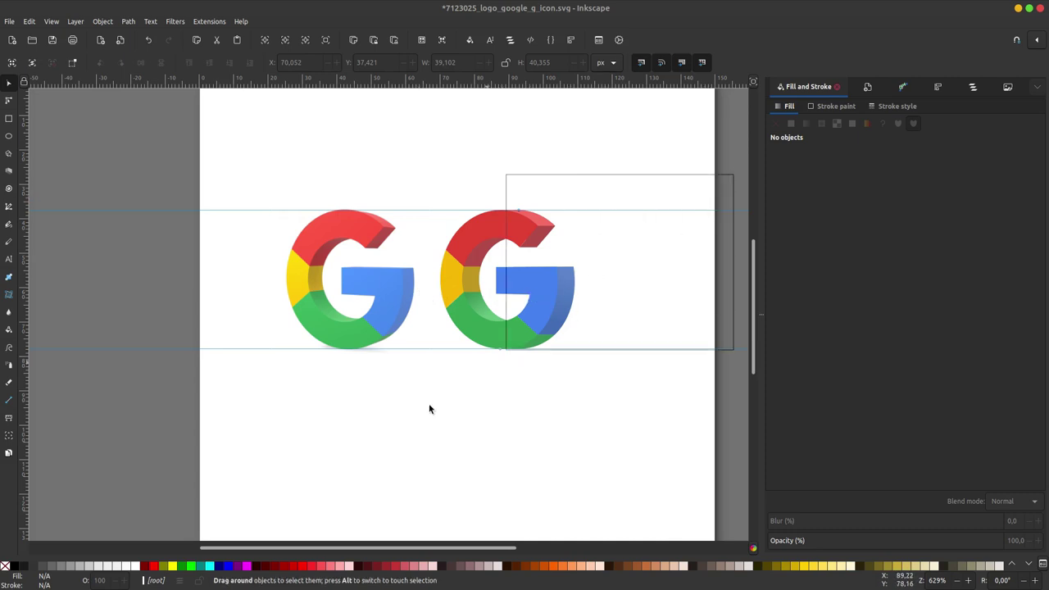
drag(729, 174, 428, 412)
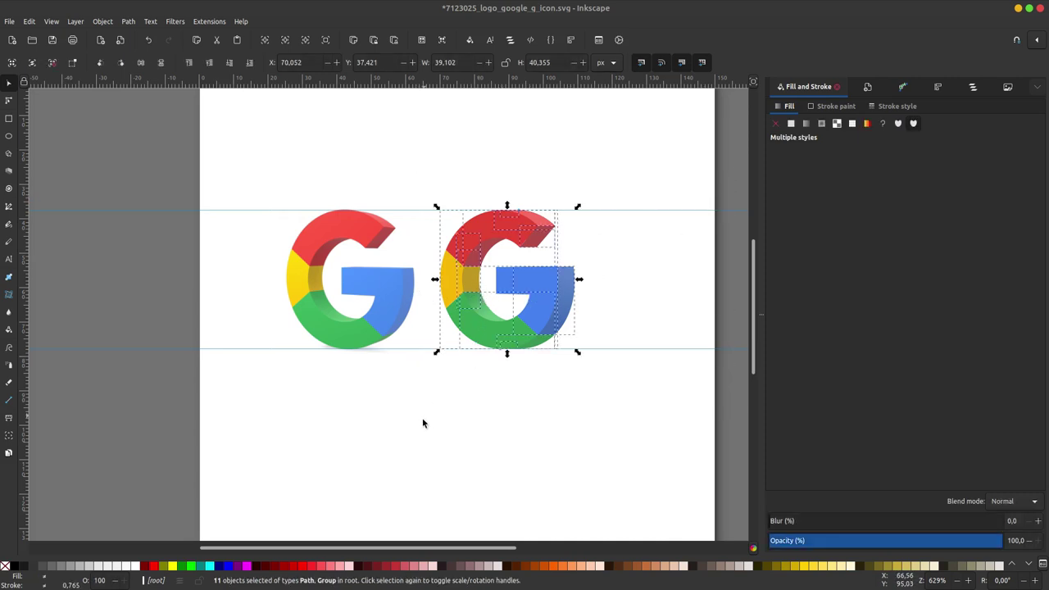